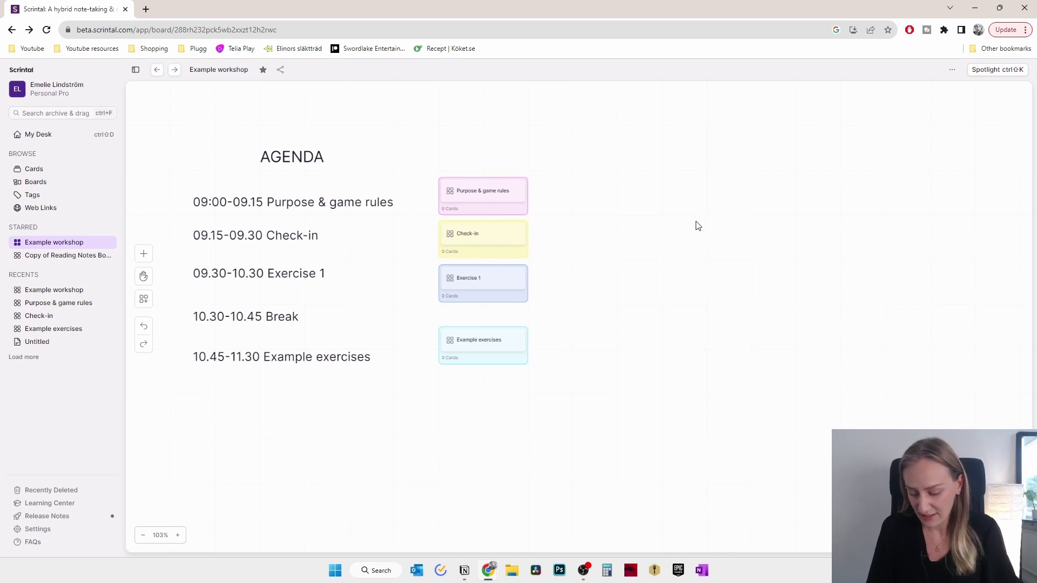
pyautogui.click(302, 157)
pyautogui.click(290, 211)
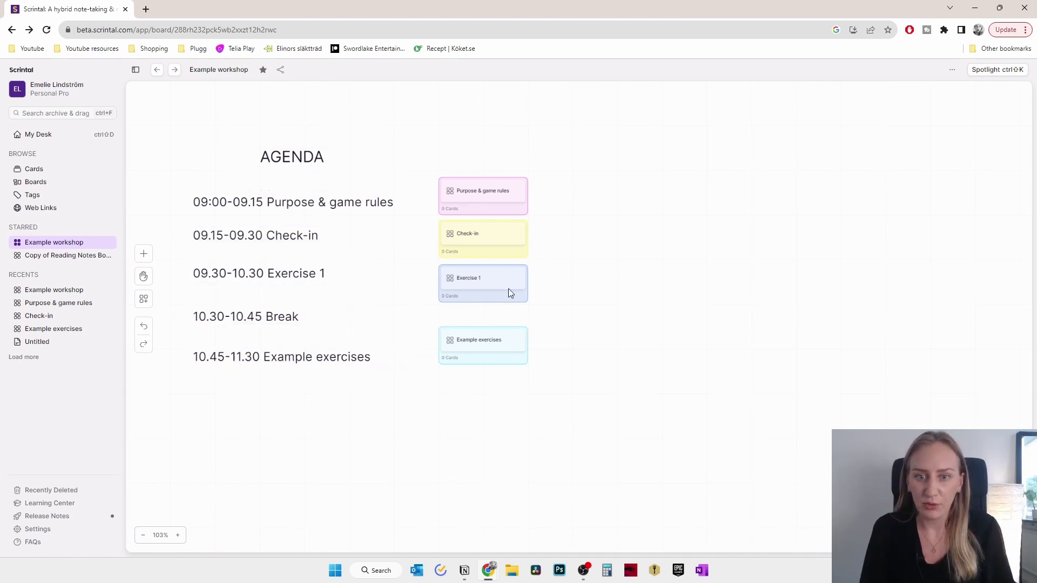
pyautogui.moveTo(595, 162); pyautogui.dragTo(427, 227)
pyautogui.click(560, 240)
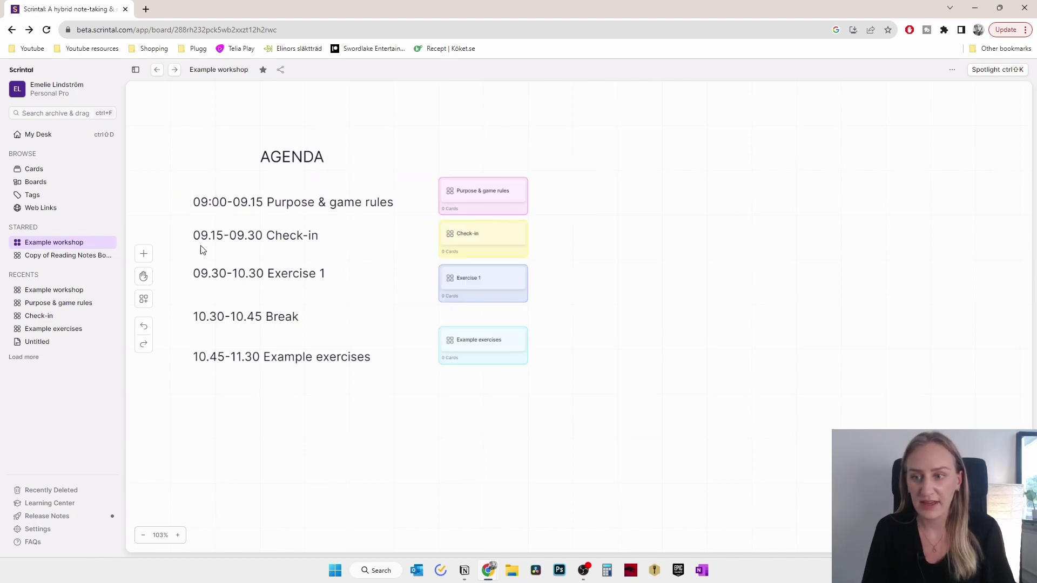
pyautogui.click(143, 253)
pyautogui.click(187, 294)
pyautogui.click(644, 234)
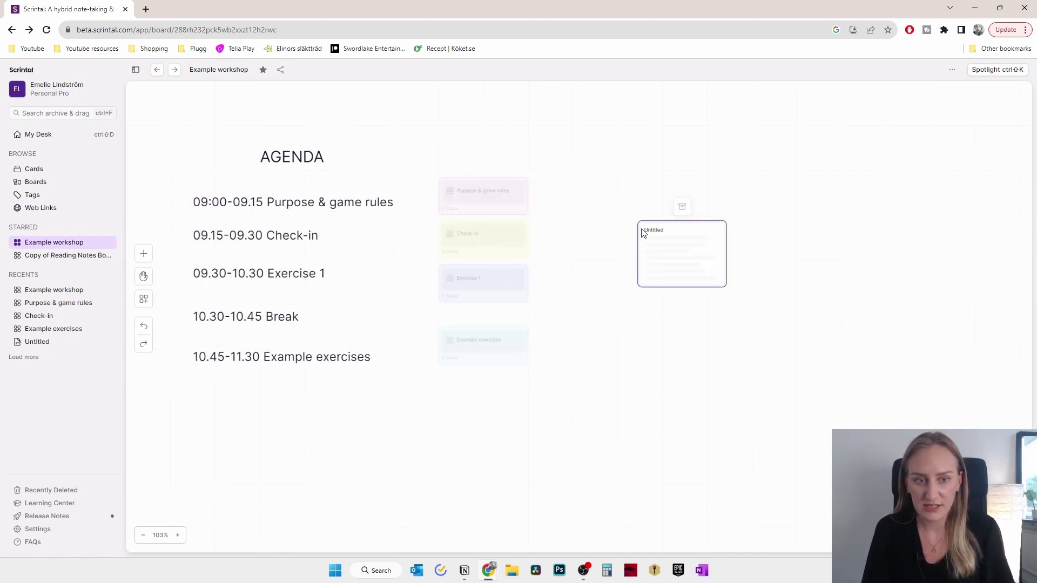
pyautogui.click(683, 240)
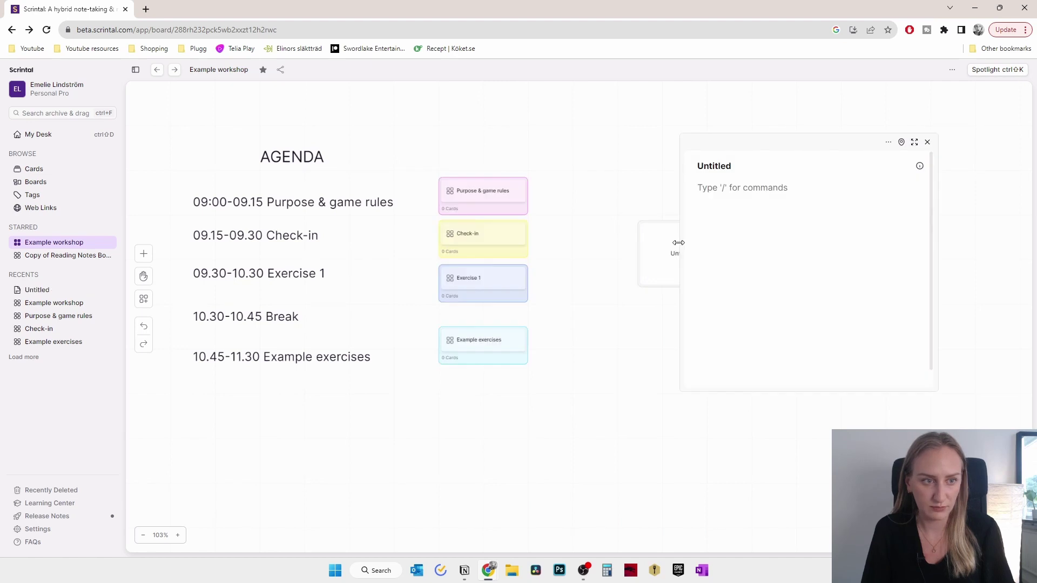
pyautogui.click(928, 144)
pyautogui.click(650, 233)
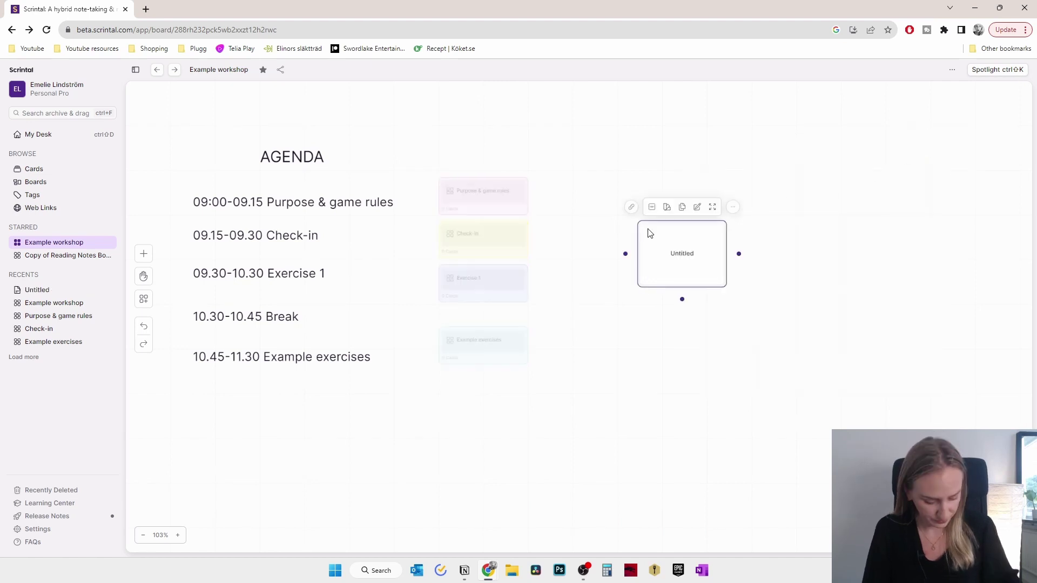
pyautogui.press('Delete')
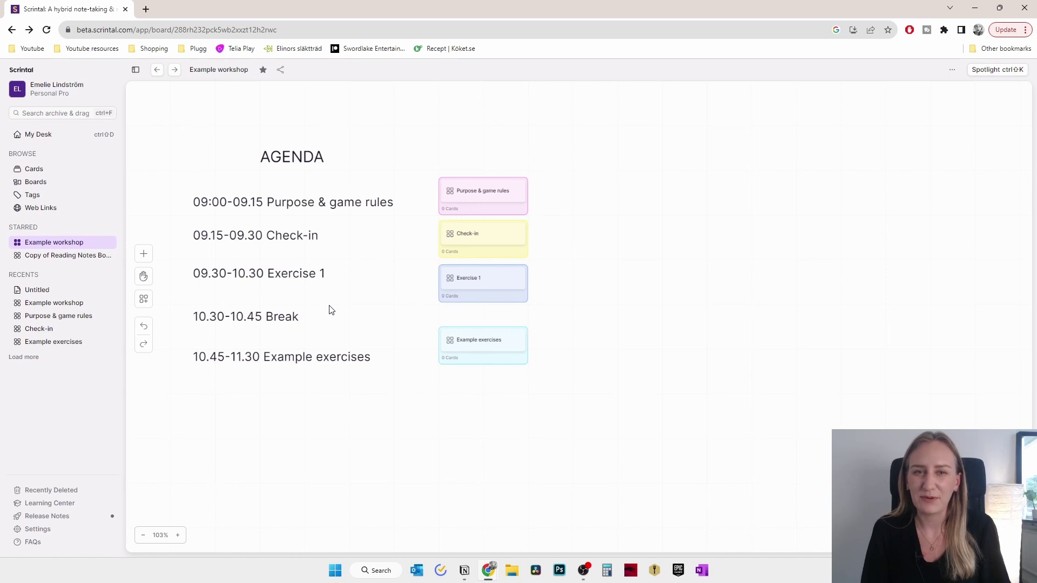
# - Duplicate the Example exercises line below itself and change the original's end time to 11.20
pyautogui.click(277, 360)
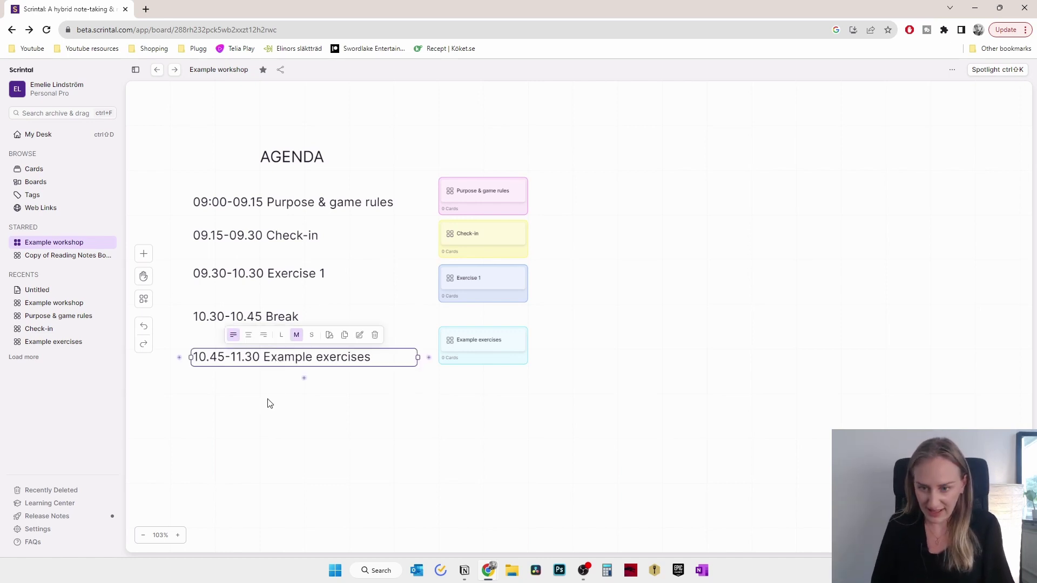
pyautogui.click(345, 335)
pyautogui.moveTo(334, 392); pyautogui.dragTo(307, 403)
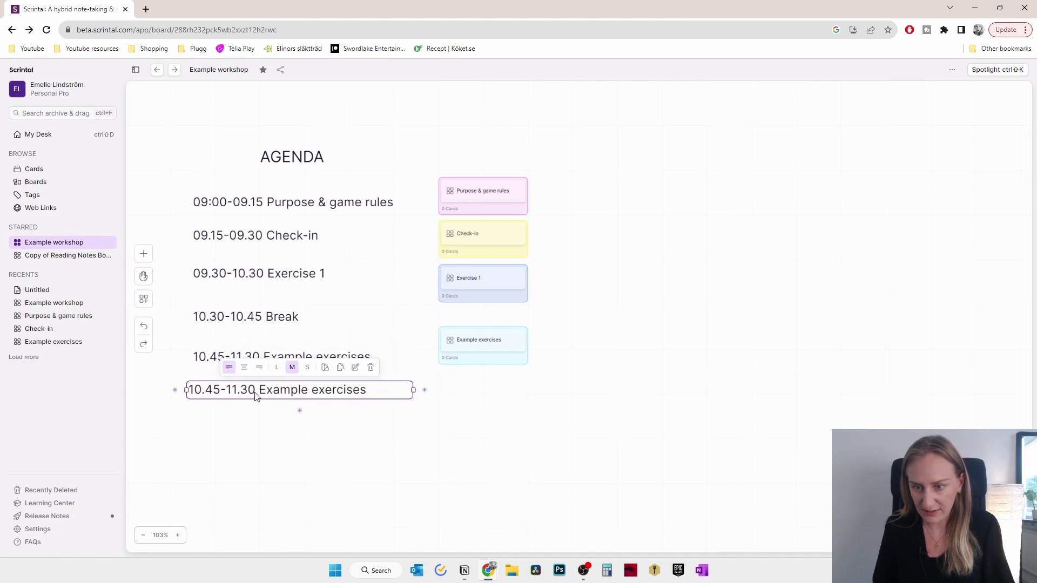
pyautogui.doubleClick(253, 356)
pyautogui.press('BackSpace')
pyautogui.write('2')
# - Retype the copy as '11.20-11.30 Next steps' and align it with the other agenda rows
pyautogui.doubleClick(209, 392)
pyautogui.hotkey('ctrl', 'a')
pyautogui.moveTo(256, 388); pyautogui.dragTo(132, 393)
pyautogui.write('11.20-11.30')
pyautogui.hotkey('shift', 'End')
pyautogui.write('Next steps')
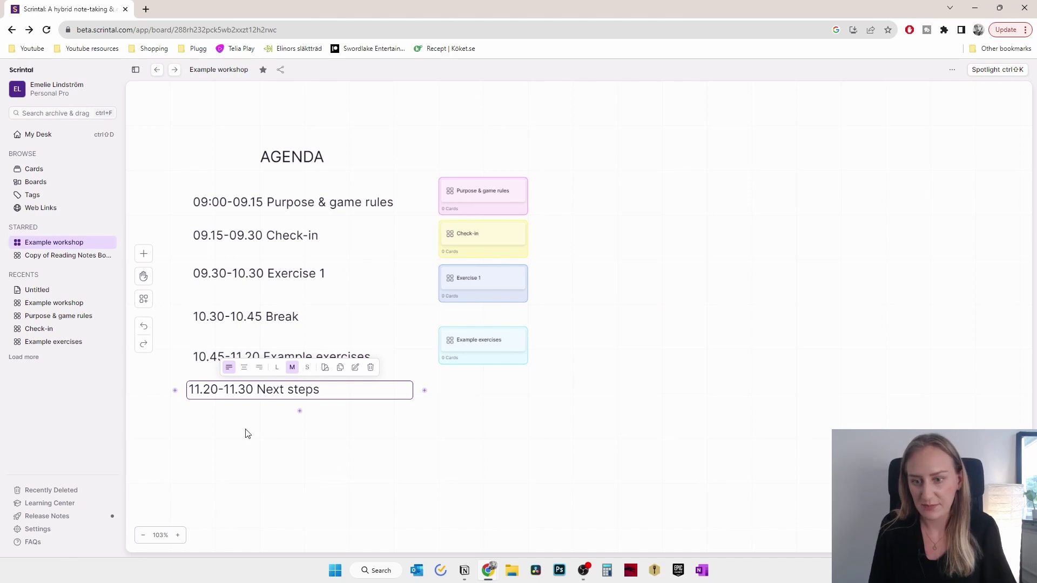
pyautogui.click(305, 457)
pyautogui.click(301, 389)
pyautogui.moveTo(292, 382)
pyautogui.mouseDown()
pyautogui.moveTo(305, 381)
pyautogui.moveTo(296, 380)
pyautogui.mouseUp()
pyautogui.click(294, 430)
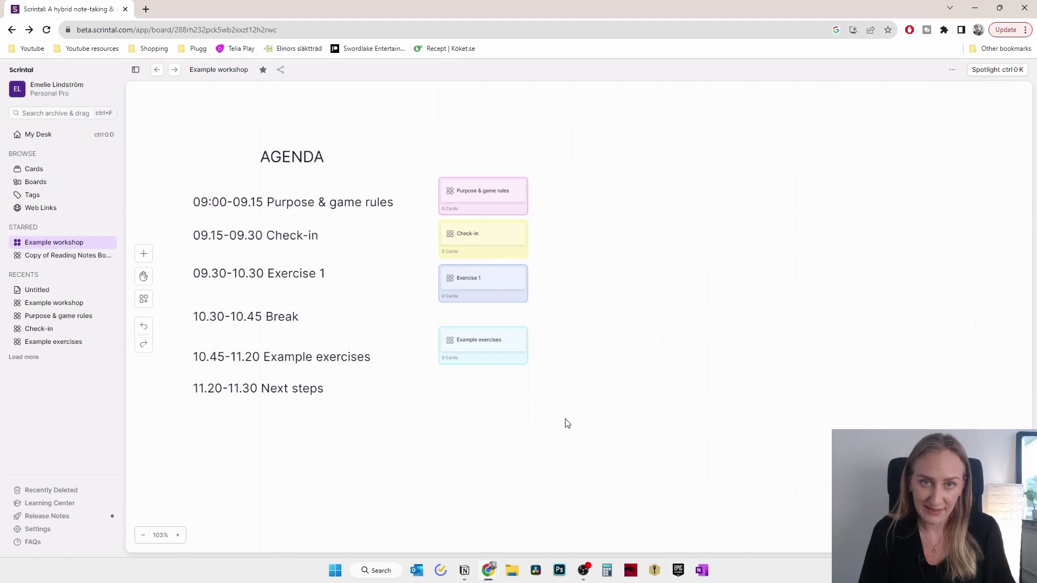
# - On the Purpose & game rules board, add a 'Purpose' heading, 'The purpose of this workshop is to:' and a list starting '- Getting'
pyautogui.click(472, 198)
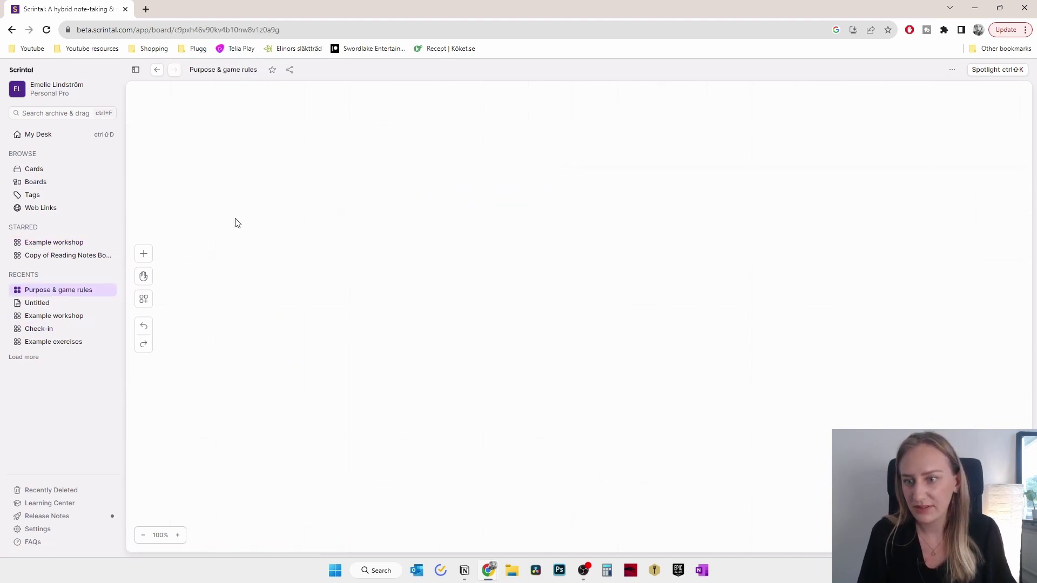
pyautogui.rightClick(297, 201)
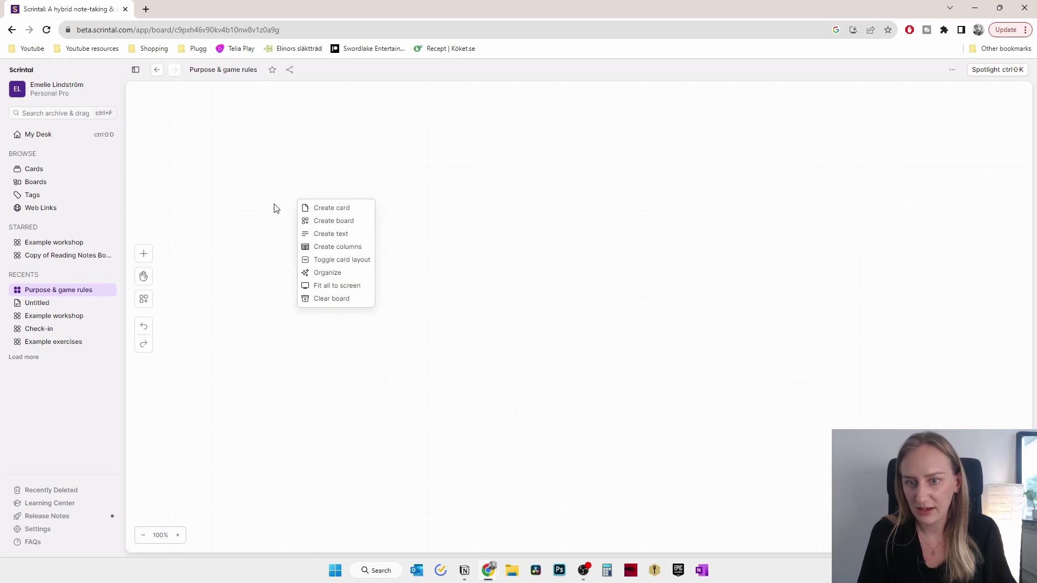
pyautogui.click(361, 233)
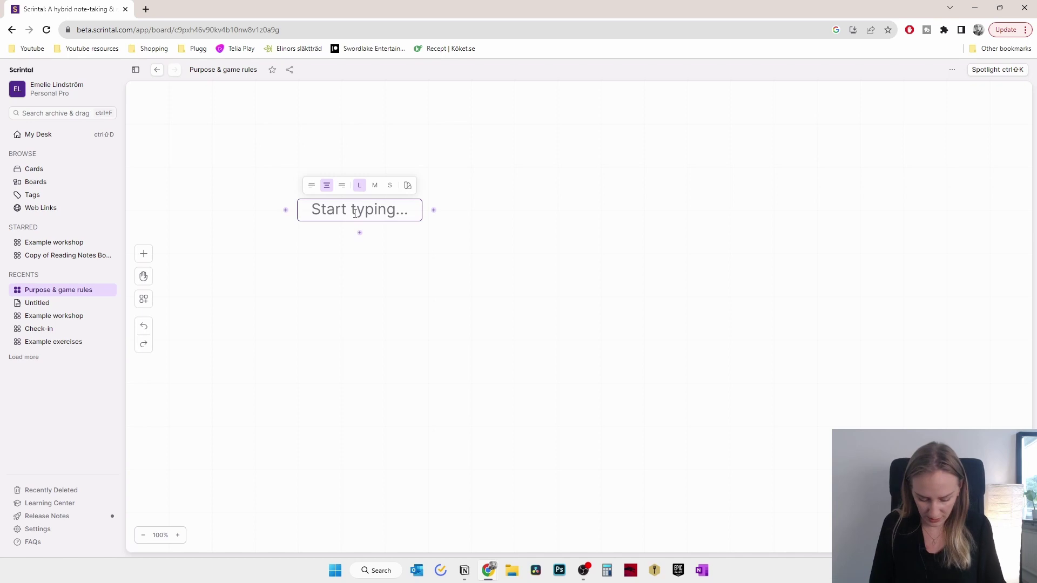
pyautogui.write('Purpose')
pyautogui.press('Return')
pyautogui.write('The purpose of this workshop is to:')
pyautogui.rightClick(324, 244)
pyautogui.click(340, 251)
pyautogui.write('- Getting to know each other')
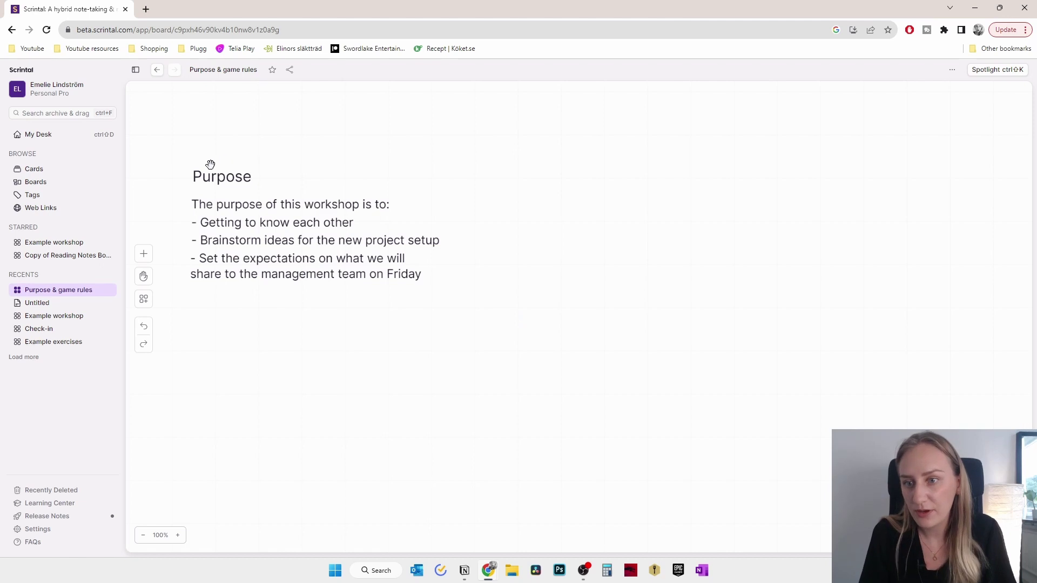
# - Colour the Purpose heading blue, widen its bar and center its text
pyautogui.click(223, 177)
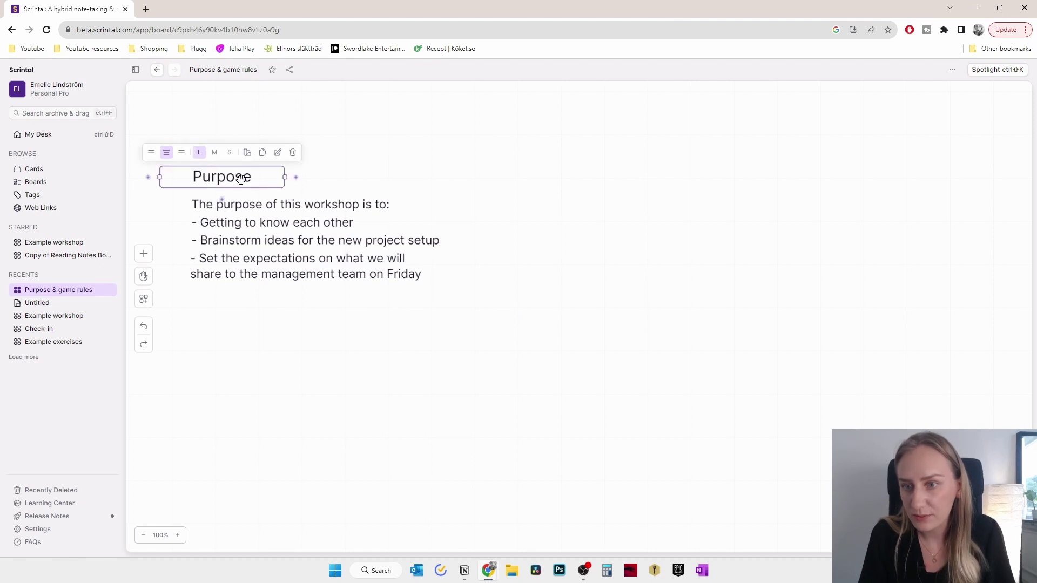
pyautogui.click(248, 153)
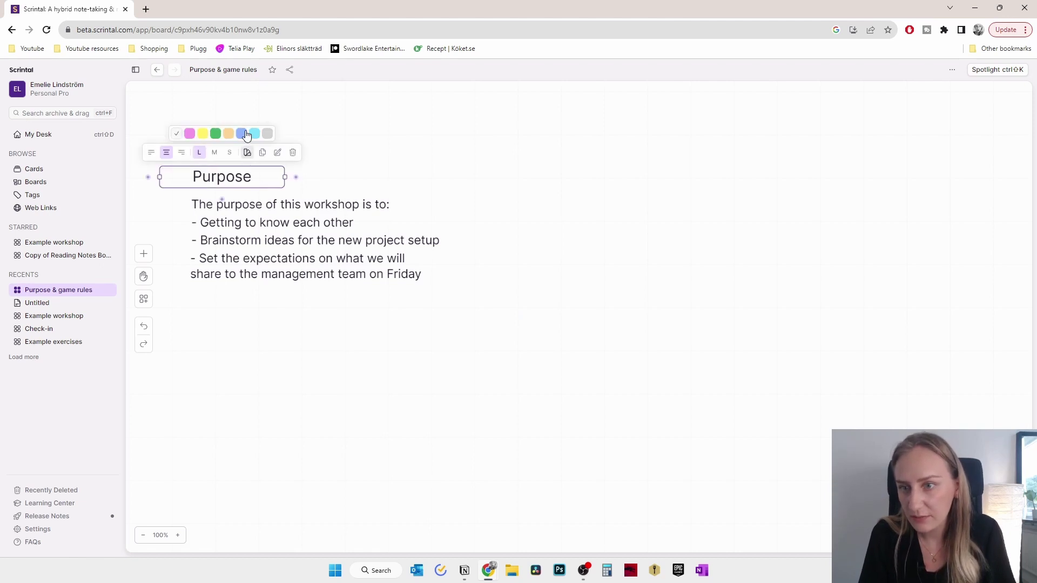
pyautogui.click(241, 133)
pyautogui.click(151, 152)
pyautogui.moveTo(257, 178); pyautogui.dragTo(445, 176)
pyautogui.click(261, 151)
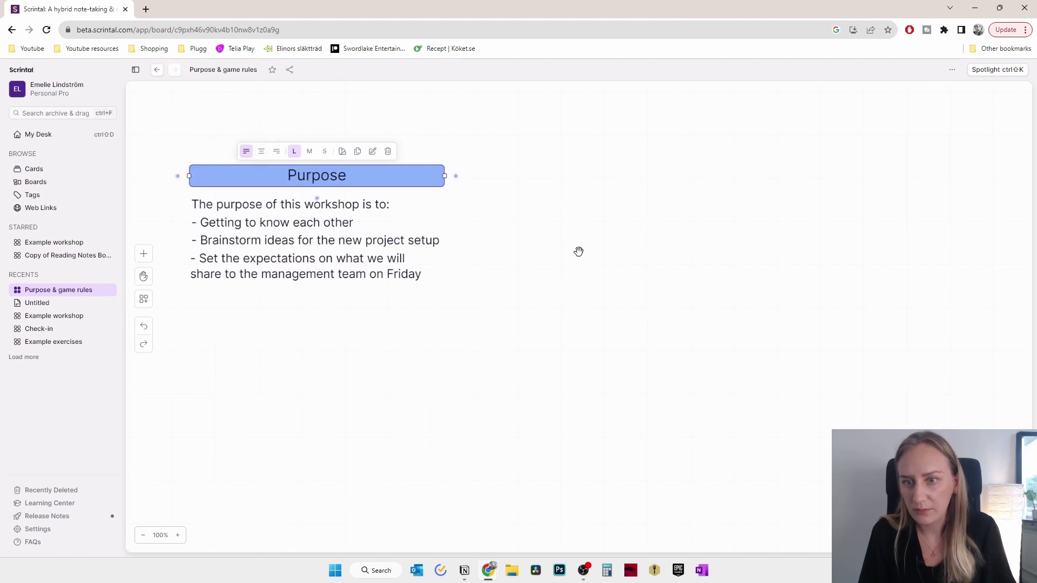
pyautogui.click(567, 221)
# - Duplicate the Purpose heading to the right and retype the copy as 'GAME RULES'
pyautogui.click(389, 179)
pyautogui.click(358, 151)
pyautogui.moveTo(378, 197); pyautogui.dragTo(786, 175)
pyautogui.doubleClick(737, 180)
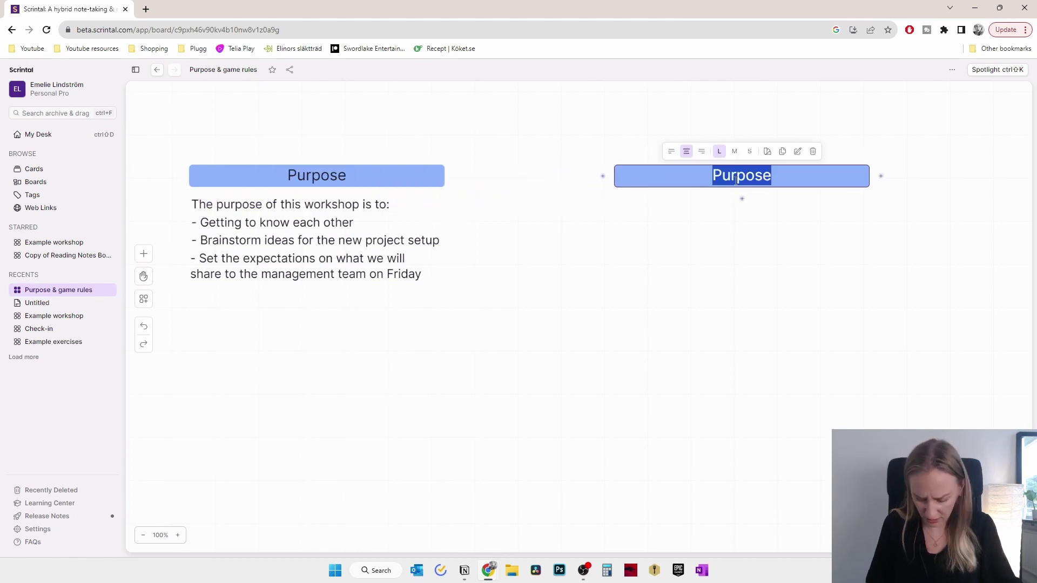
pyautogui.write('GAME RULES')
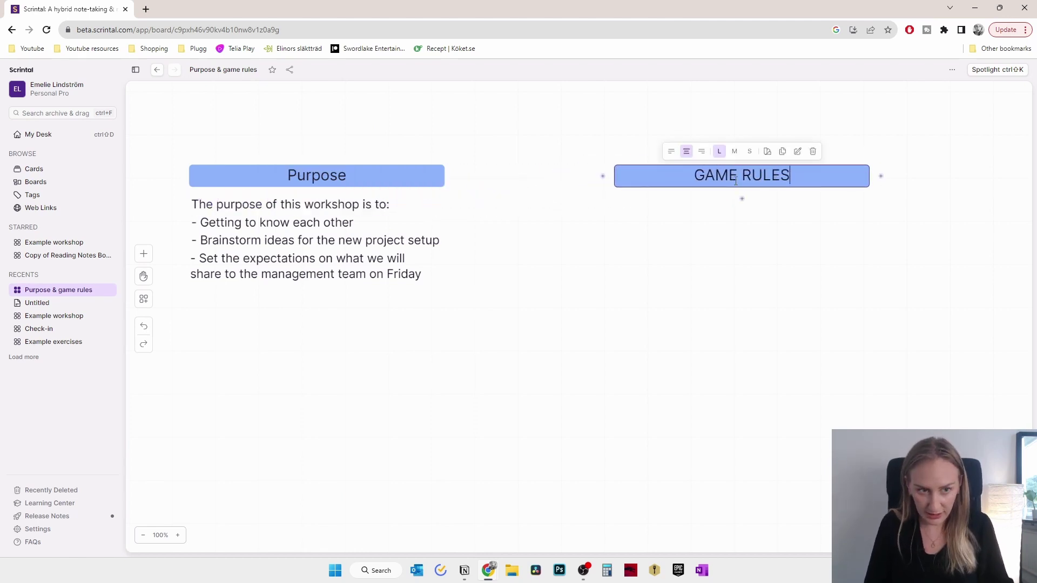
pyautogui.click(731, 221)
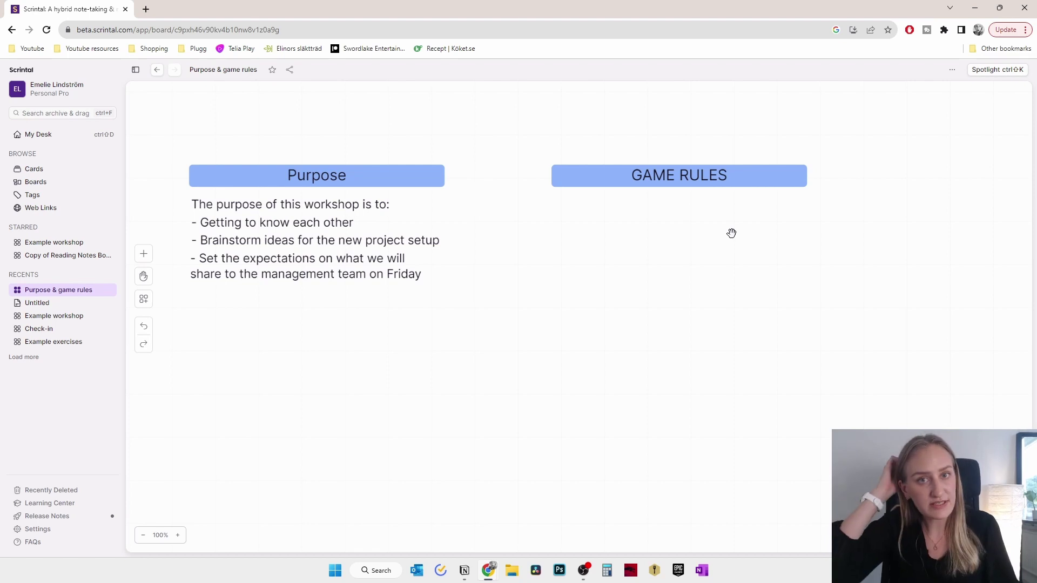
# - Add blue rule cards under GAME RULES: participate actively, raise your hand in Teams, phones on quiet mode
pyautogui.rightClick(607, 246)
pyautogui.click(643, 255)
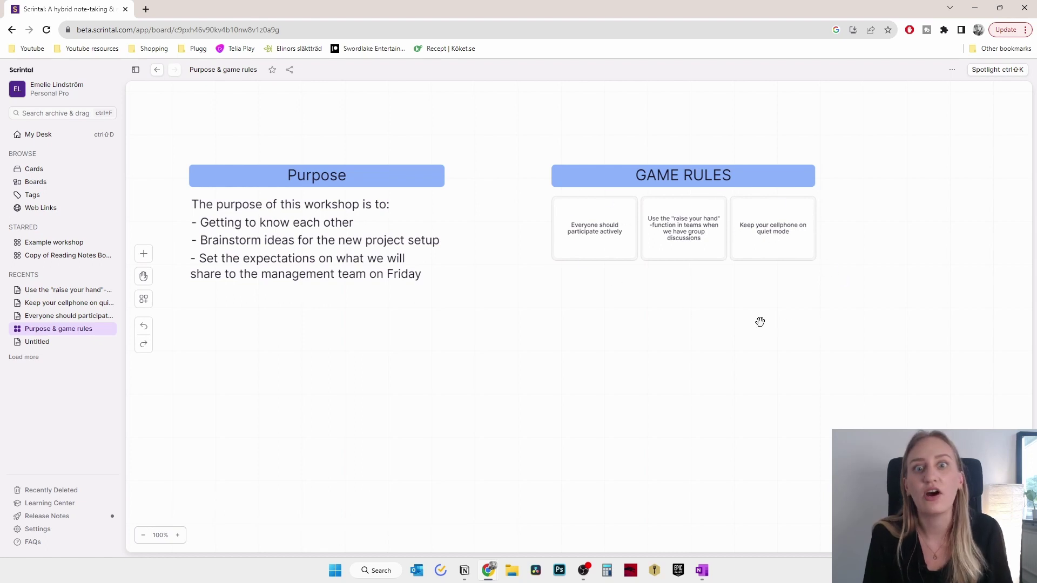
pyautogui.click(607, 222)
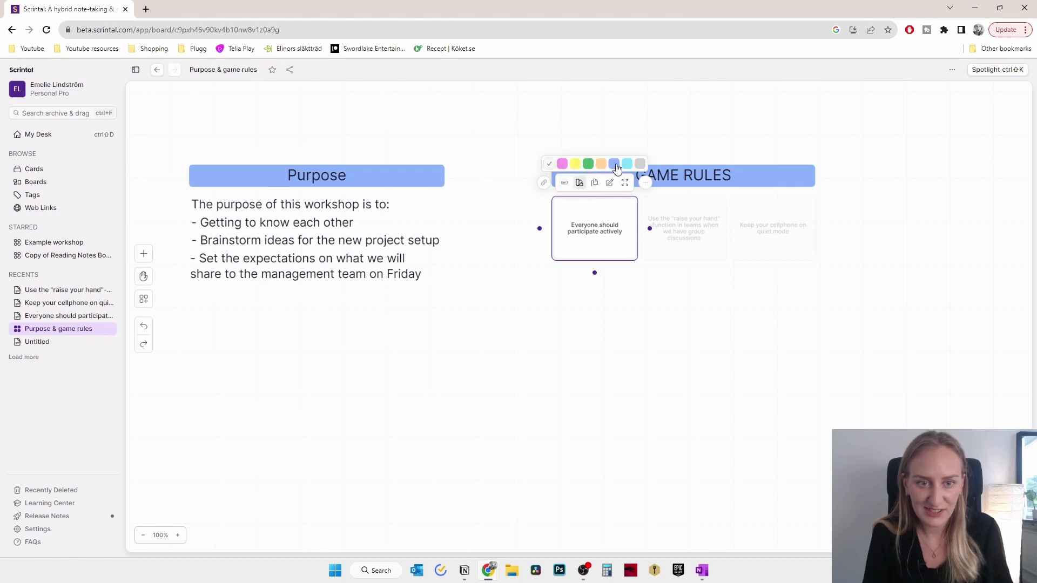
pyautogui.click(679, 231)
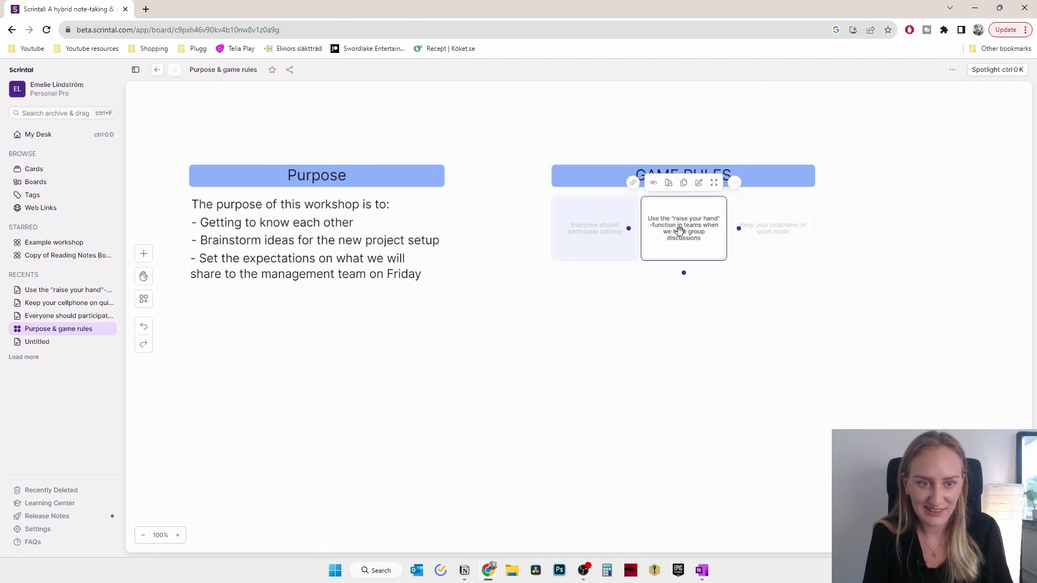
pyautogui.click(669, 182)
pyautogui.click(762, 236)
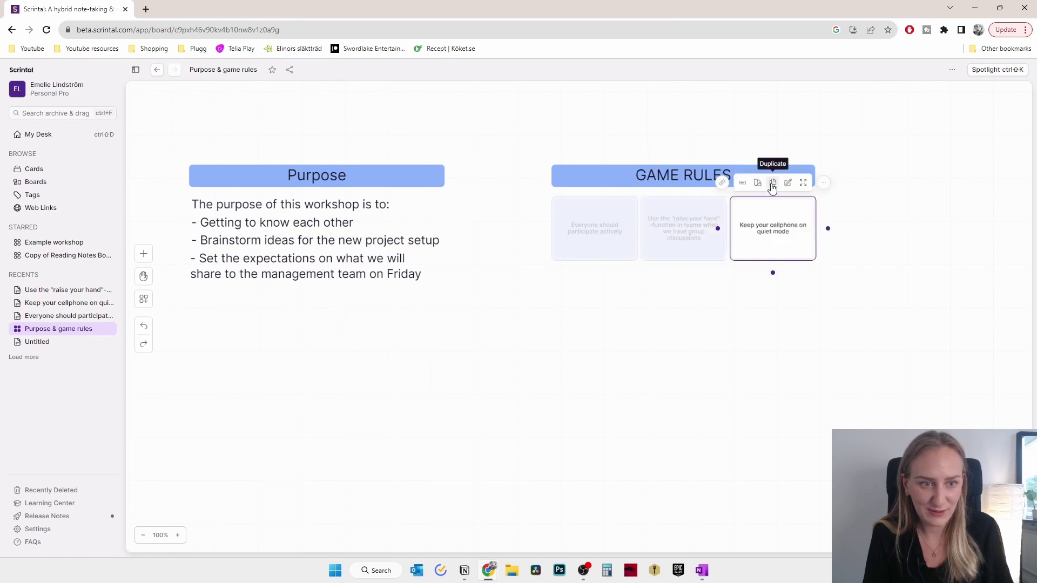
pyautogui.press('Escape')
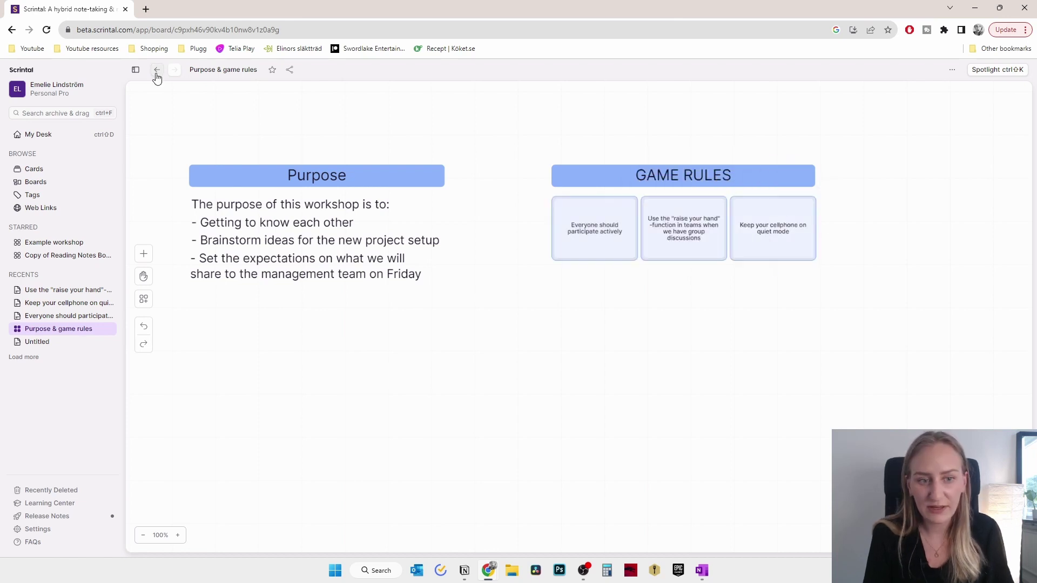
# - On the Check-in board, add the large picture question as a one-line, orange-filled text box at top left
pyautogui.click(156, 71)
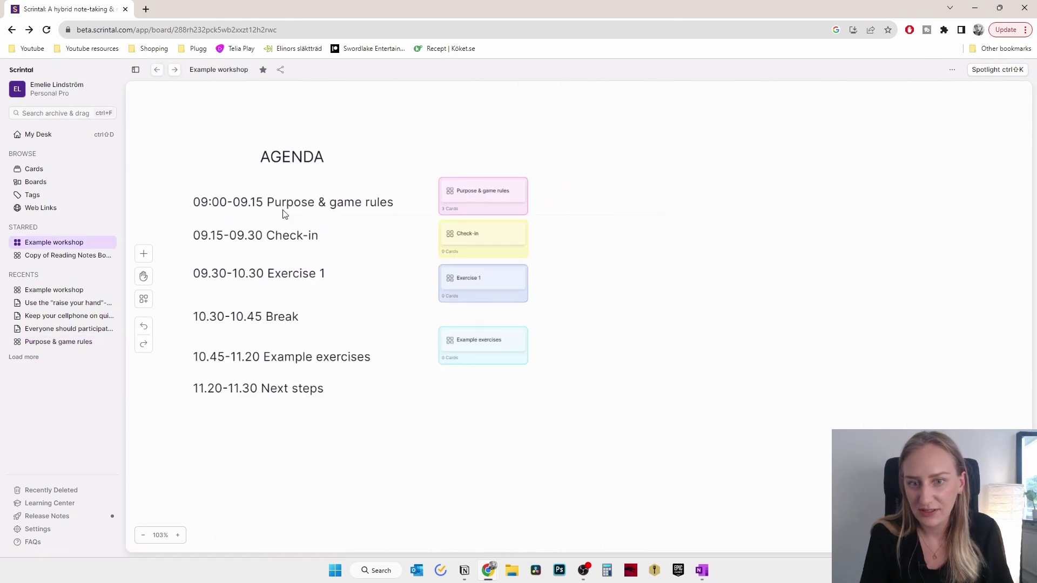
pyautogui.click(467, 235)
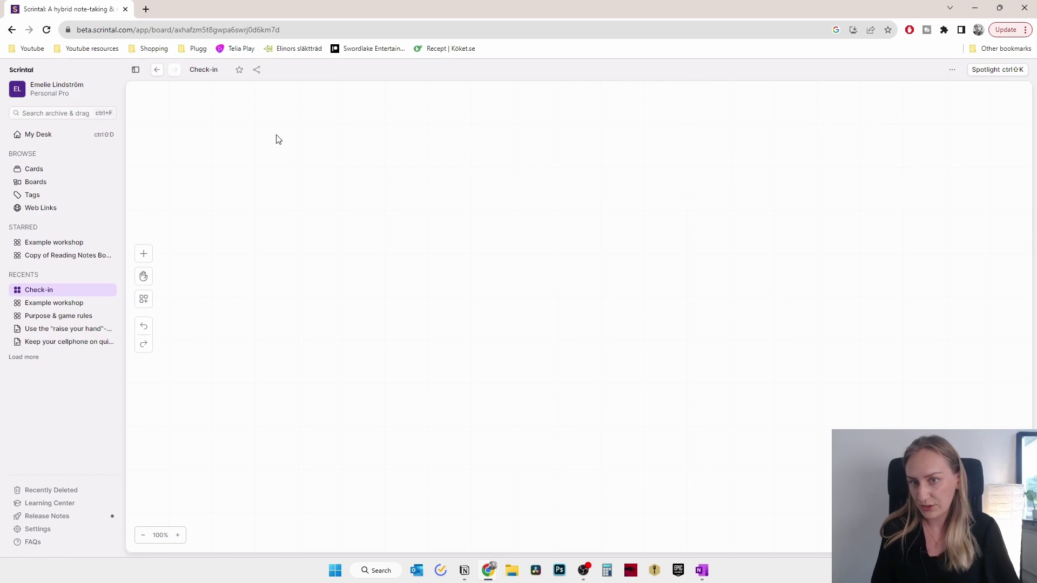
pyautogui.rightClick(239, 152)
pyautogui.click(308, 184)
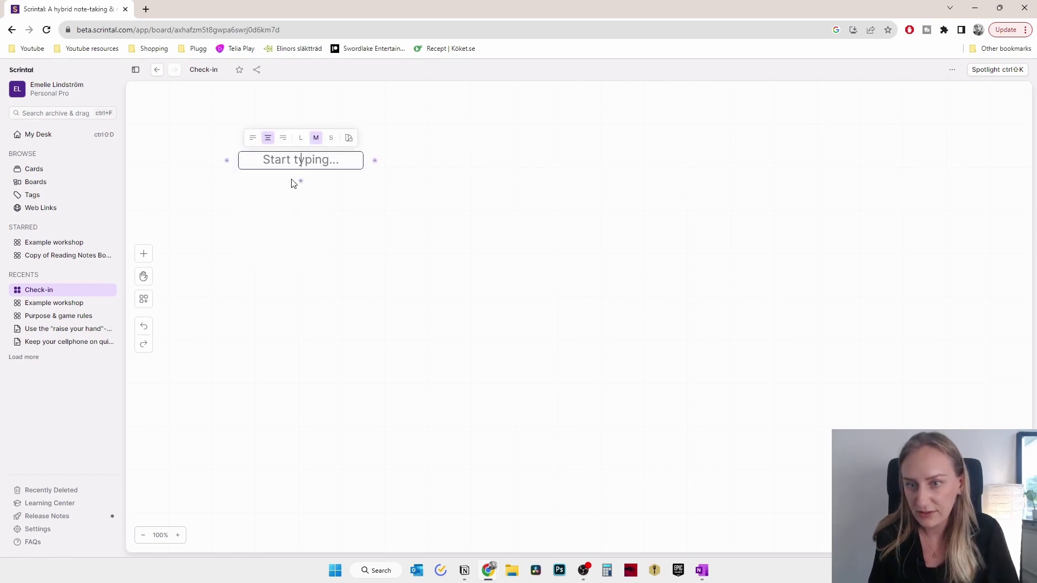
pyautogui.click(301, 138)
pyautogui.write('What picture describes me the best?')
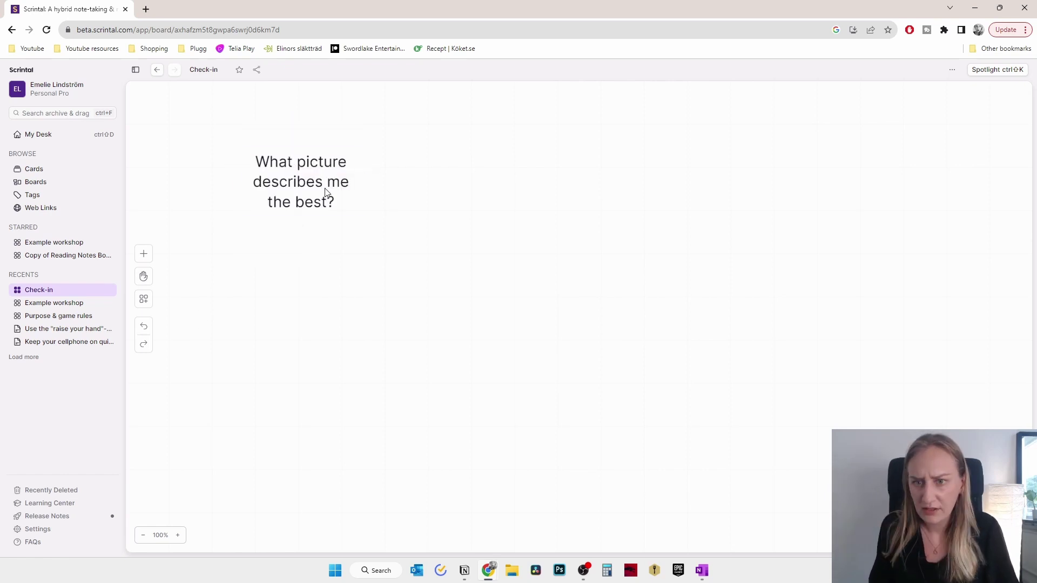
pyautogui.moveTo(370, 183); pyautogui.dragTo(540, 175)
pyautogui.moveTo(419, 186); pyautogui.dragTo(320, 178)
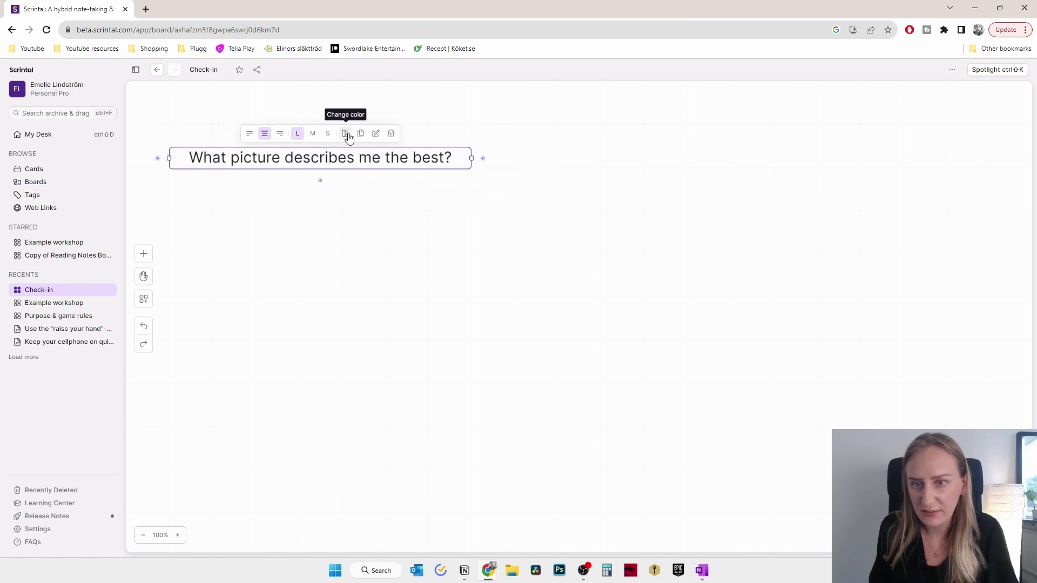
pyautogui.click(345, 133)
pyautogui.click(325, 115)
# - Add the expectations question and the 'Think for yourself for 1 min / Share in full group' instructions, then begin inserting an image
pyautogui.rightClick(668, 165)
pyautogui.click(700, 196)
pyautogui.write('What are my expectations on the workshop?')
pyautogui.doubleClick(571, 250)
pyautogui.write('Think for yourself for 1 min')
pyautogui.press('Return')
pyautogui.write('Share in full group the')
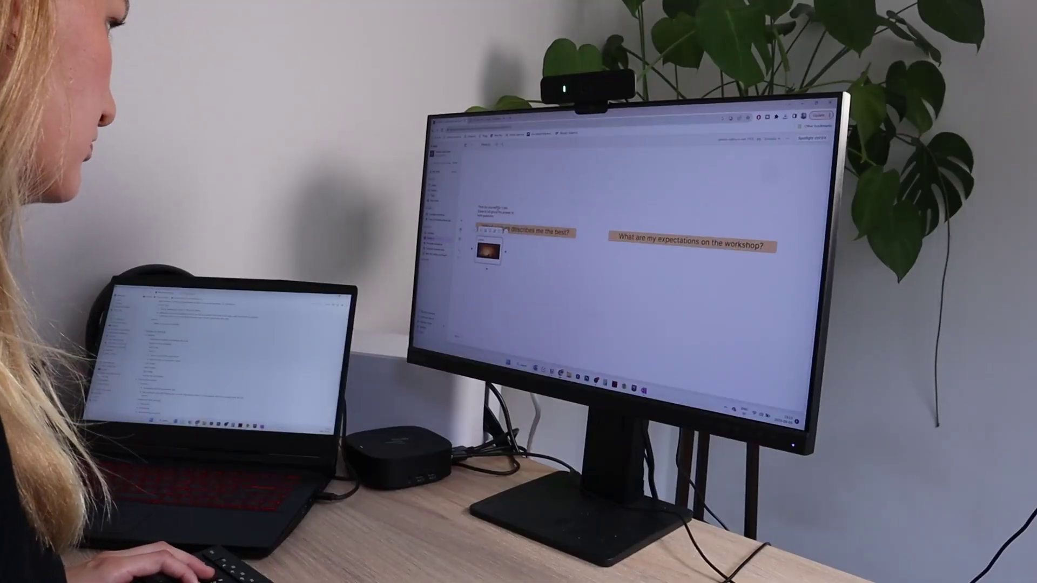
pyautogui.rightClick(507, 208)
pyautogui.click(518, 215)
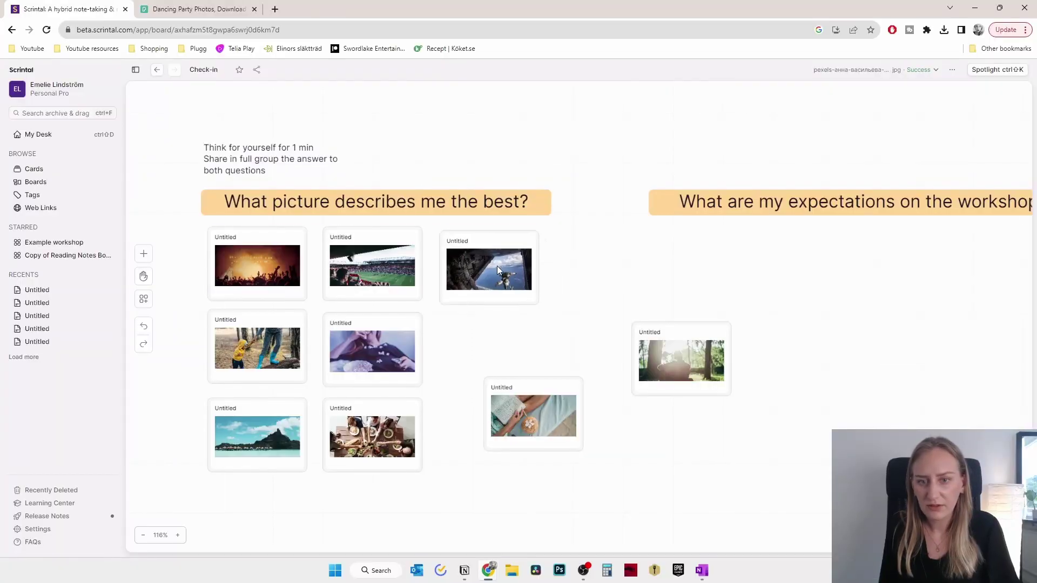
# - Rearrange the picture cards into a 3×3 grid, moving the reading and forest pictures into place
pyautogui.moveTo(496, 267); pyautogui.dragTo(495, 261)
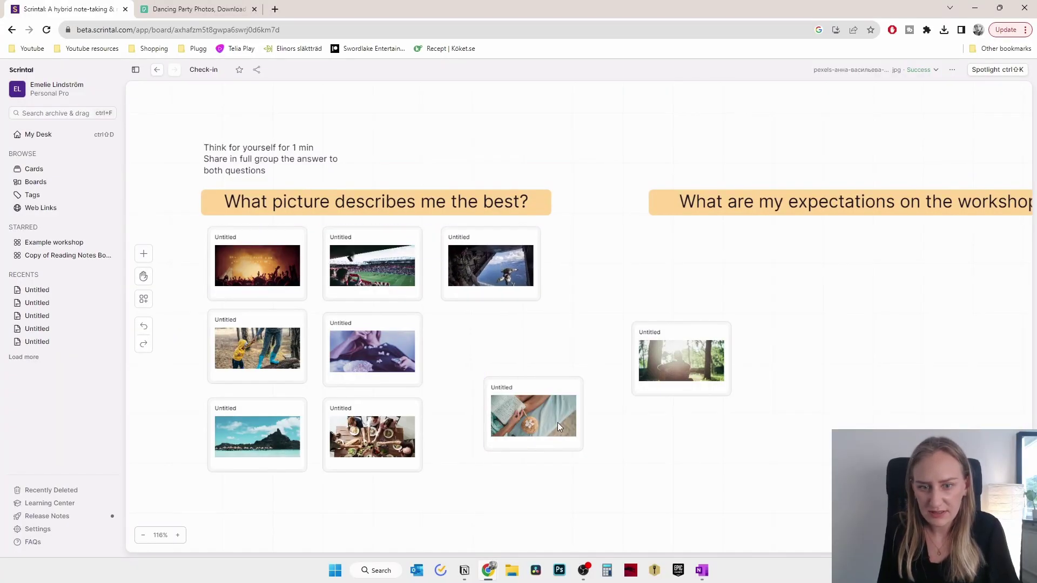
pyautogui.moveTo(547, 414); pyautogui.dragTo(513, 360)
pyautogui.moveTo(678, 348); pyautogui.dragTo(500, 423)
pyautogui.click(317, 198)
pyautogui.click(487, 244)
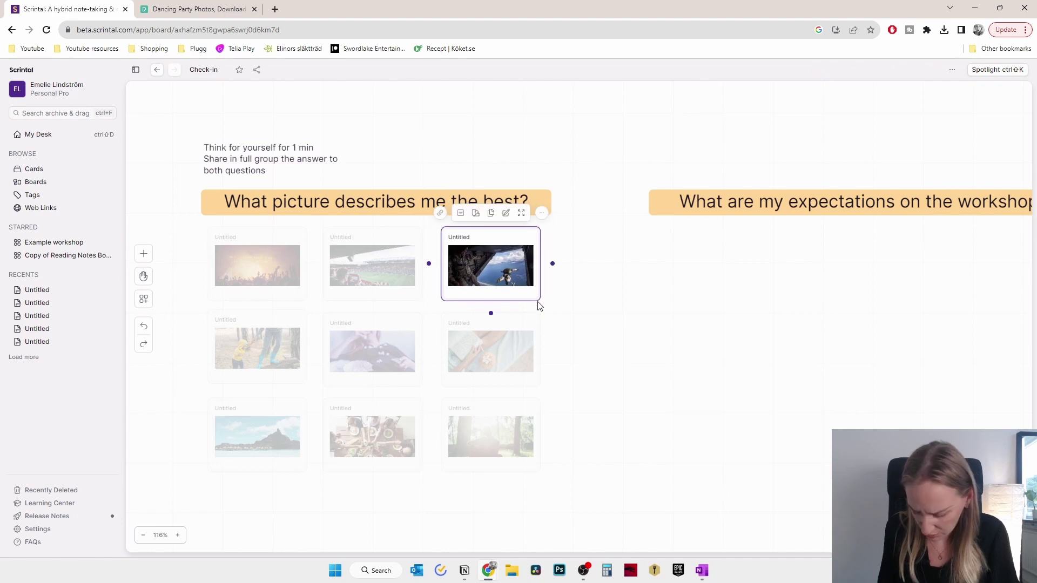
pyautogui.click(614, 283)
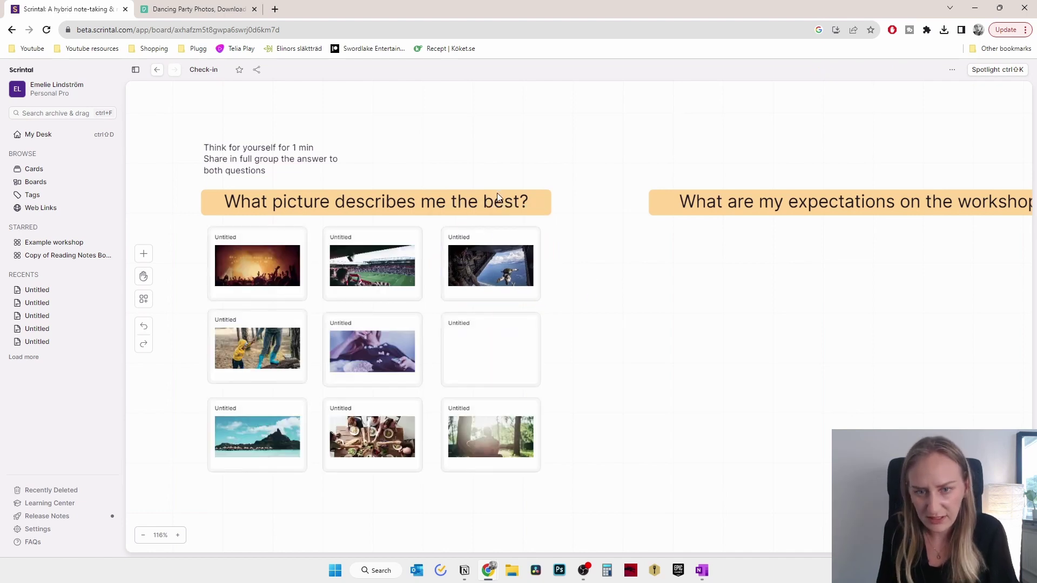
# - Set both question banners to small text and move the instructions below the picture grid
pyautogui.click(380, 203)
pyautogui.click(369, 176)
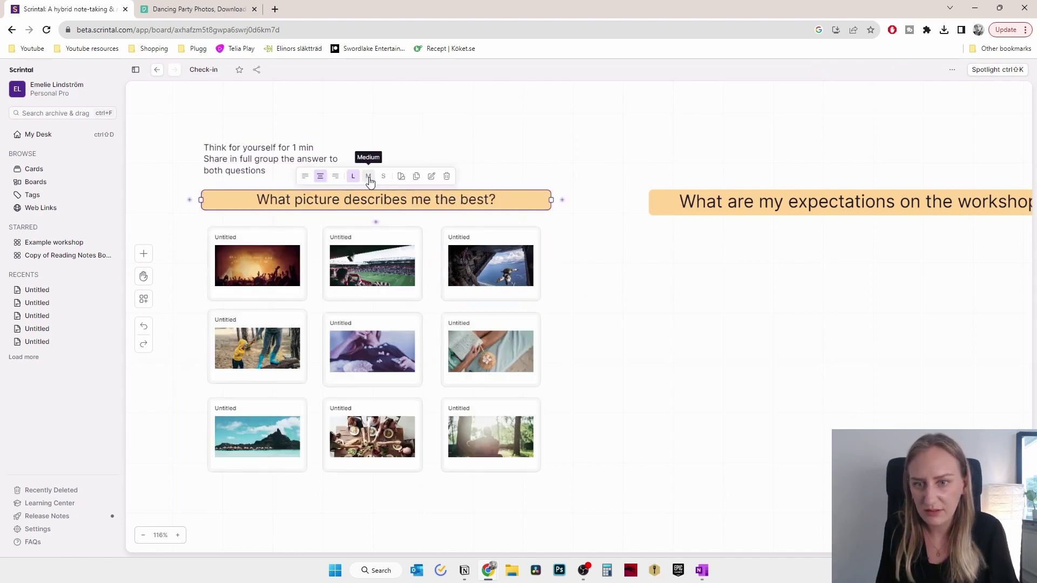
pyautogui.click(384, 176)
pyautogui.click(491, 127)
pyautogui.moveTo(457, 198); pyautogui.dragTo(446, 211)
pyautogui.click(688, 205)
pyautogui.click(561, 227)
pyautogui.moveTo(234, 155); pyautogui.dragTo(240, 510)
# - Fit the board to screen, nudge the instructions into alignment, and shift the expectations banner nearer the grid
pyautogui.rightClick(605, 368)
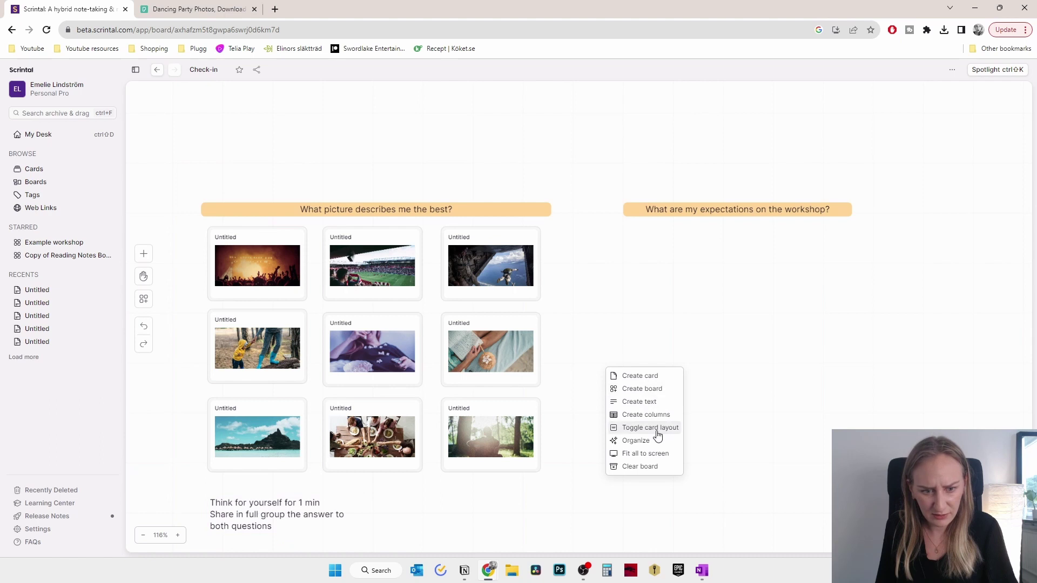
pyautogui.click(655, 460)
pyautogui.scroll(3, 397, 284)
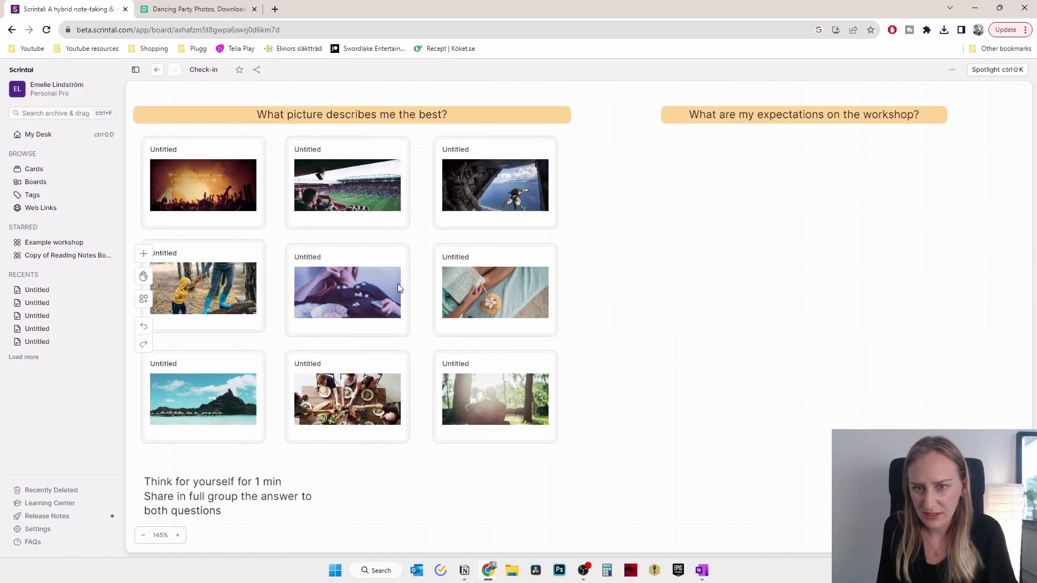
pyautogui.click(266, 488)
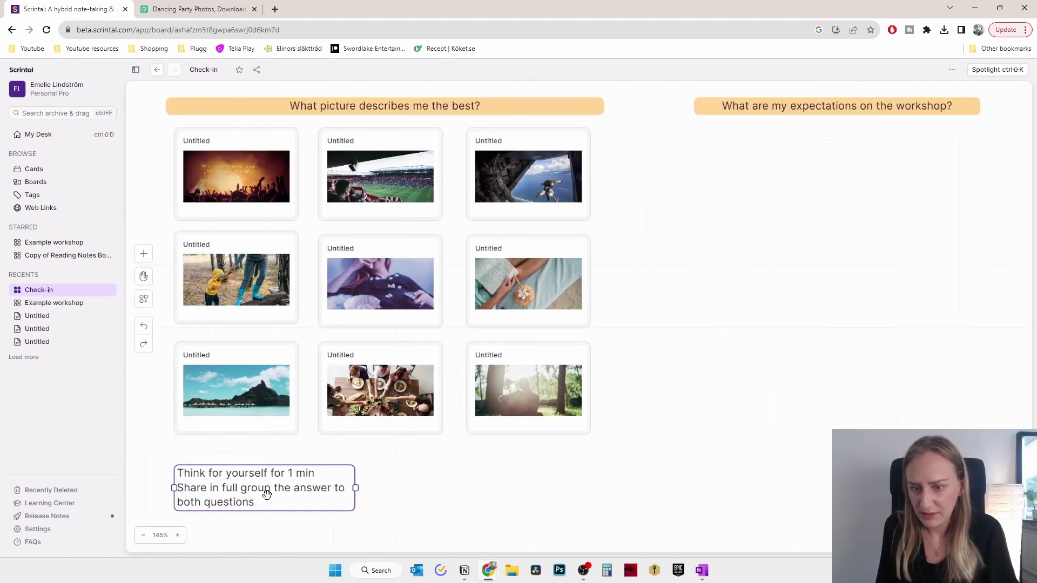
pyautogui.moveTo(266, 488); pyautogui.dragTo(273, 481)
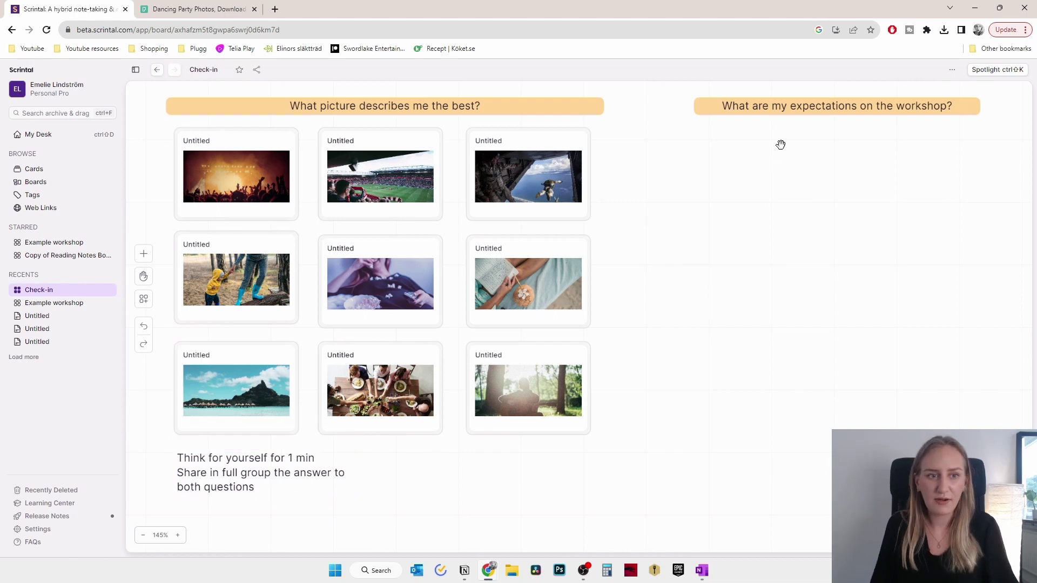
pyautogui.moveTo(755, 104); pyautogui.dragTo(683, 105)
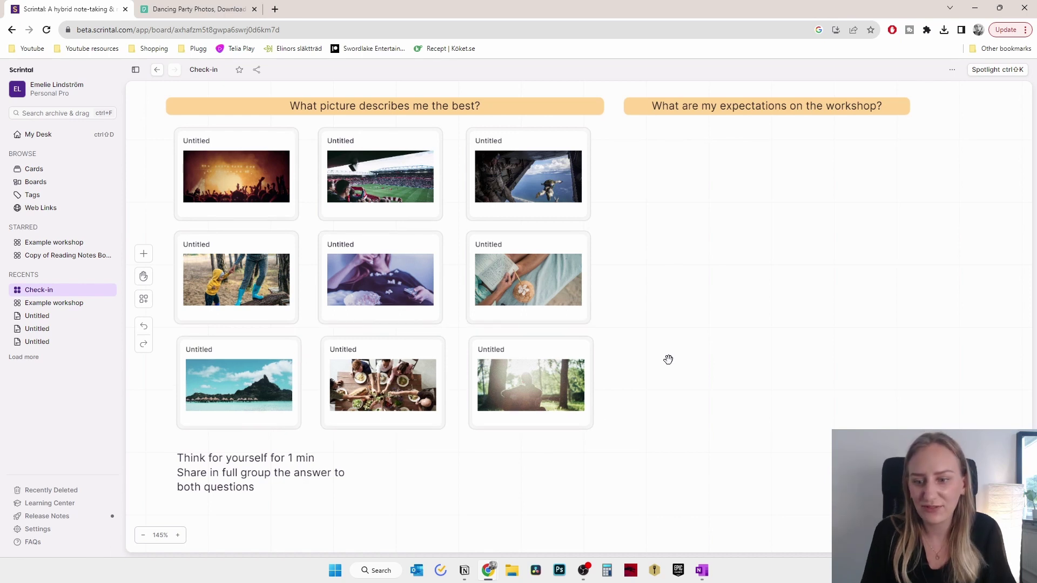
# - Return to the Example workshop agenda, open the Exercise 1 board and bring up the add-items list
pyautogui.click(156, 70)
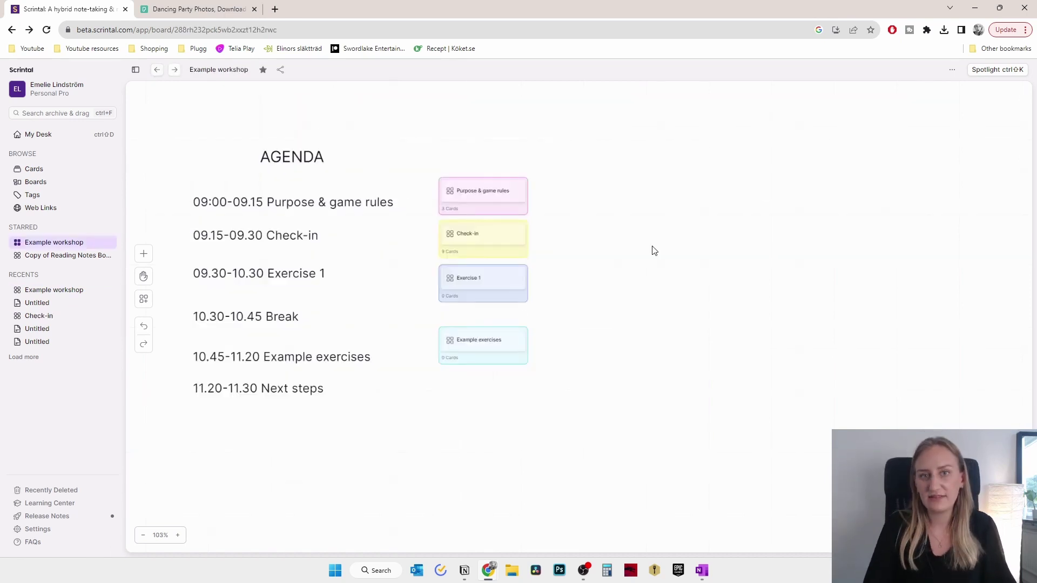
pyautogui.doubleClick(469, 277)
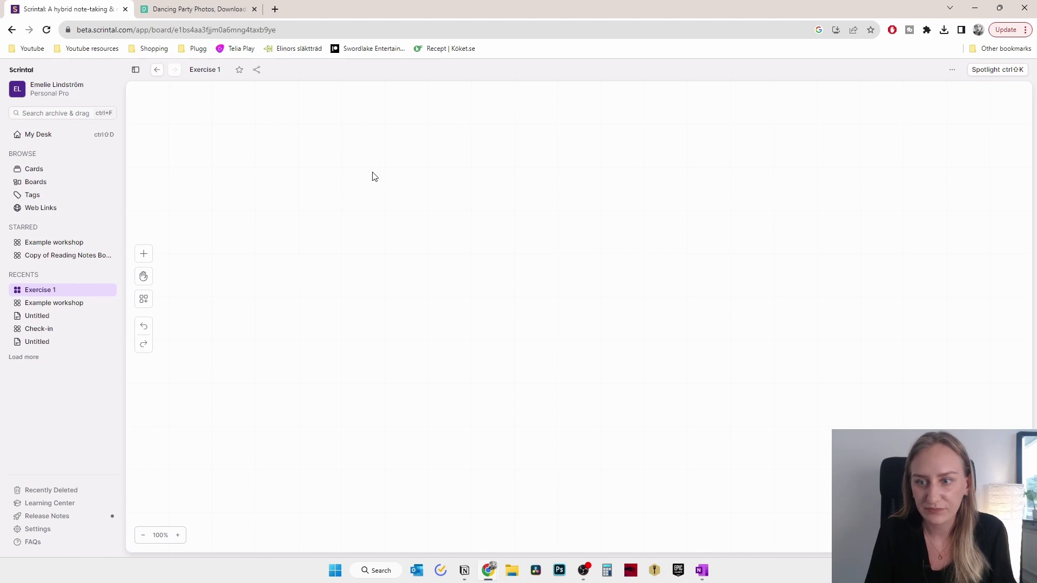
pyautogui.click(145, 253)
# - Place a Columns layout on the canvas and add two blank cards to its first column
pyautogui.click(194, 338)
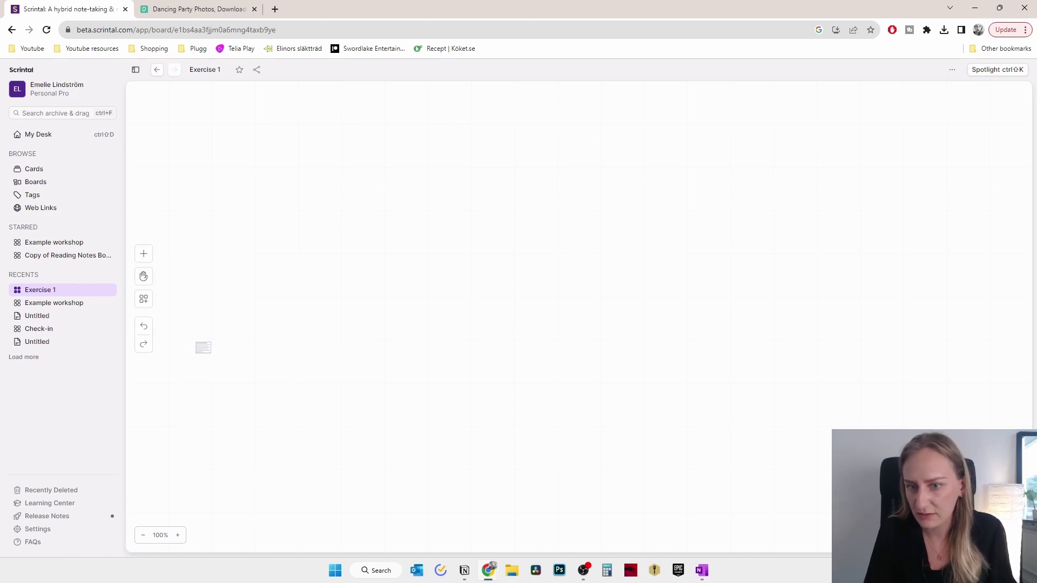
pyautogui.click(331, 201)
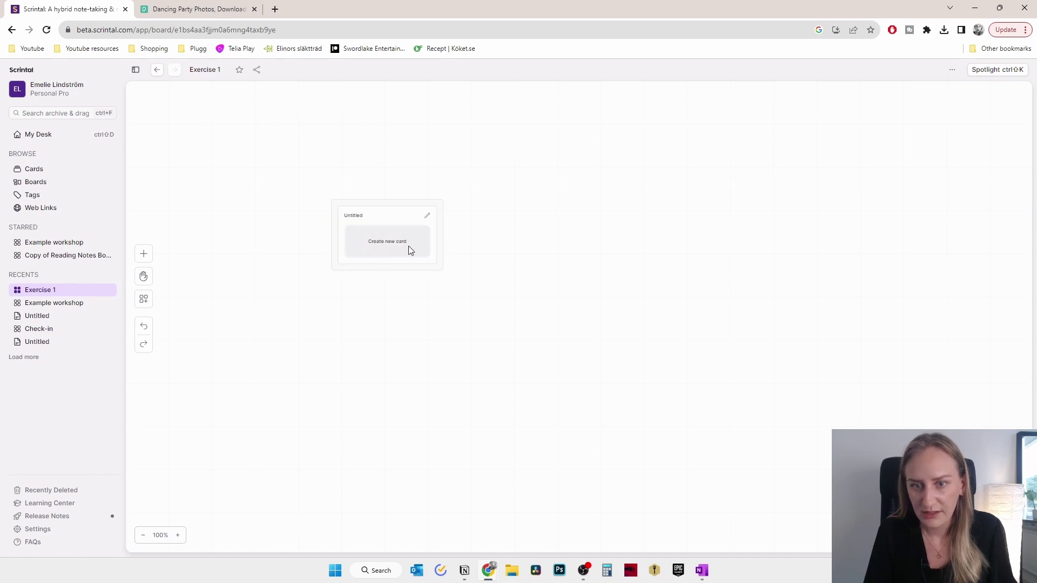
pyautogui.click(387, 243)
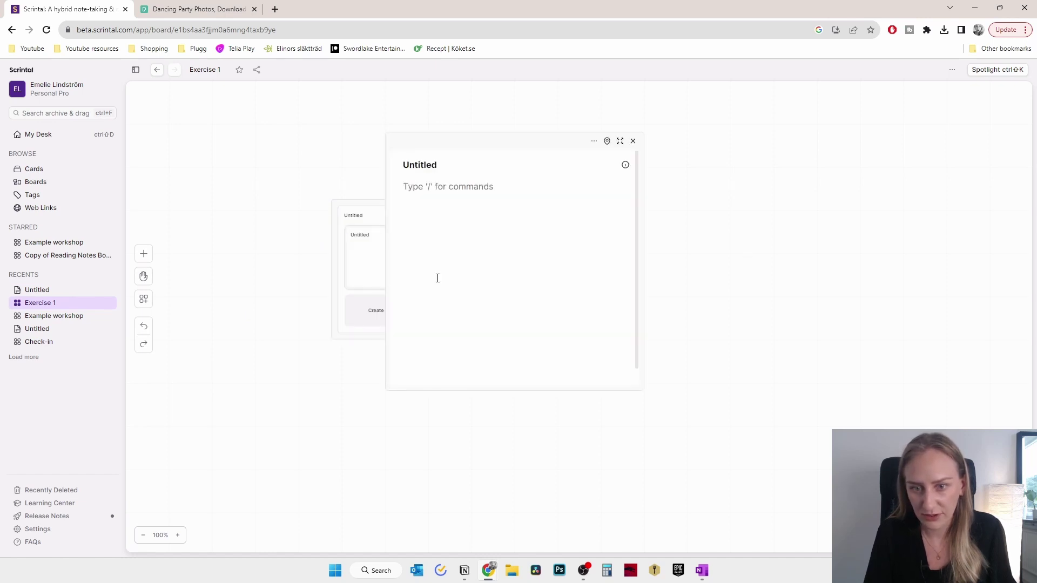
pyautogui.click(632, 141)
pyautogui.click(381, 309)
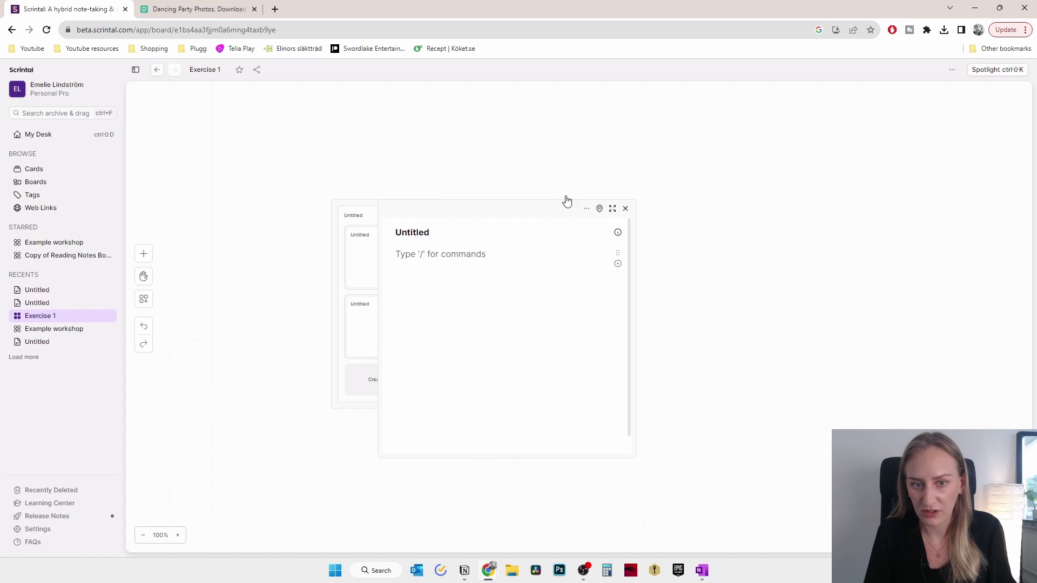
pyautogui.click(625, 211)
# - Add three more columns so the layout has four Untitled columns
pyautogui.click(441, 220)
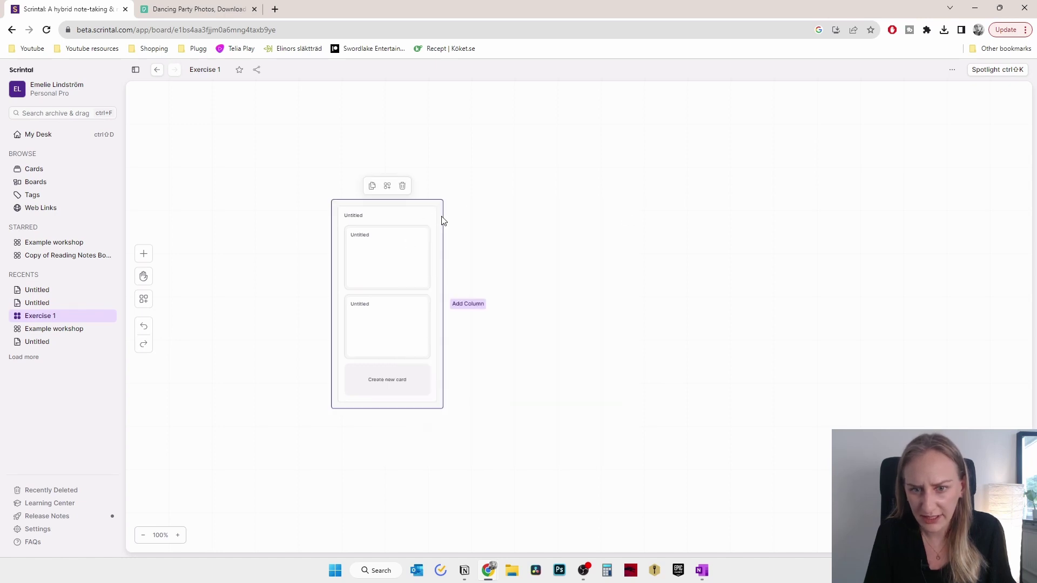
pyautogui.click(469, 304)
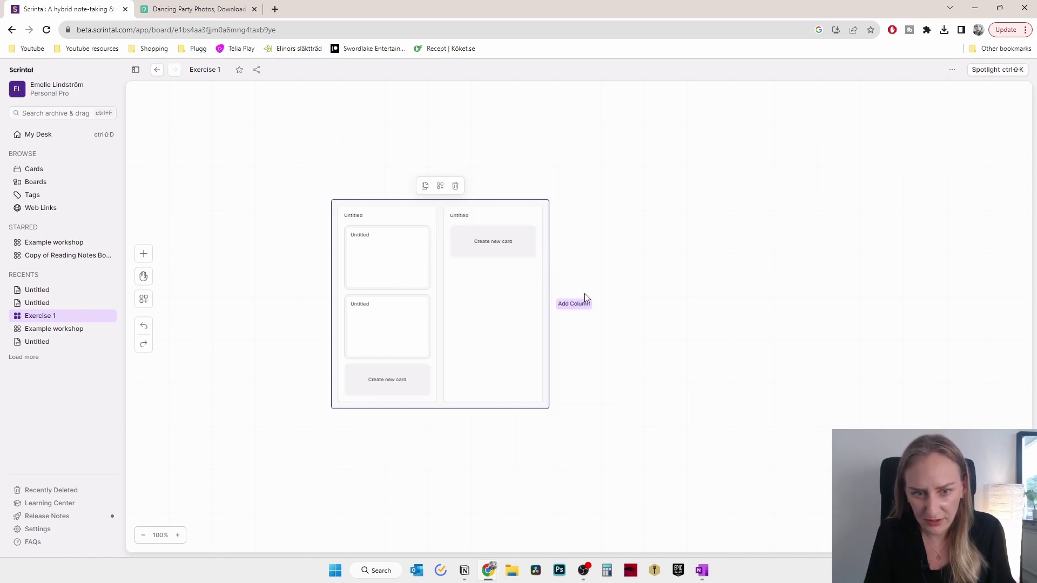
pyautogui.click(579, 304)
pyautogui.moveTo(653, 248)
pyautogui.click(684, 309)
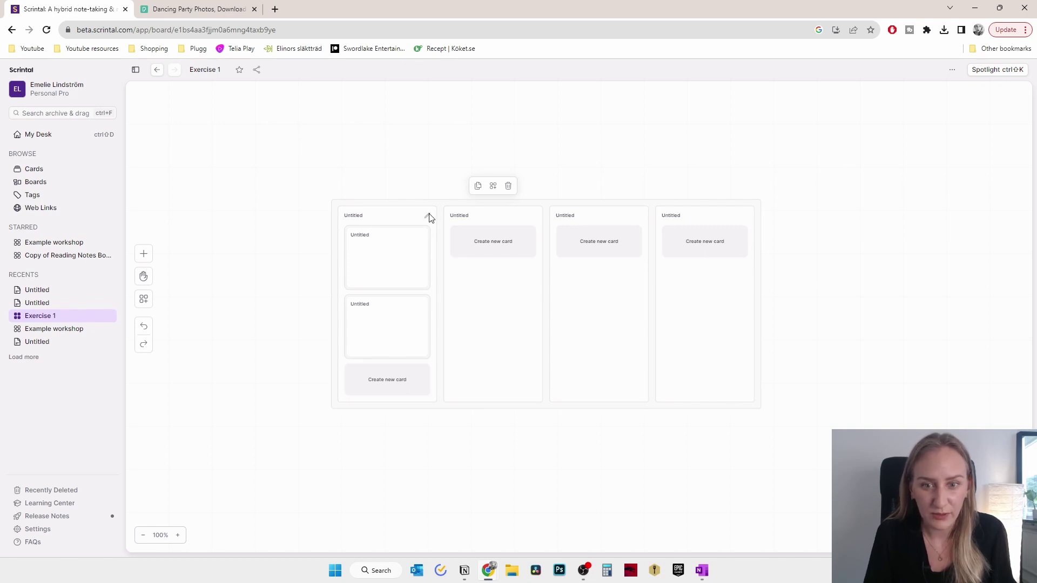
pyautogui.click(430, 214)
# - Retitle the first column 'People' and shift the columns board down and left
pyautogui.moveTo(371, 214); pyautogui.dragTo(343, 215)
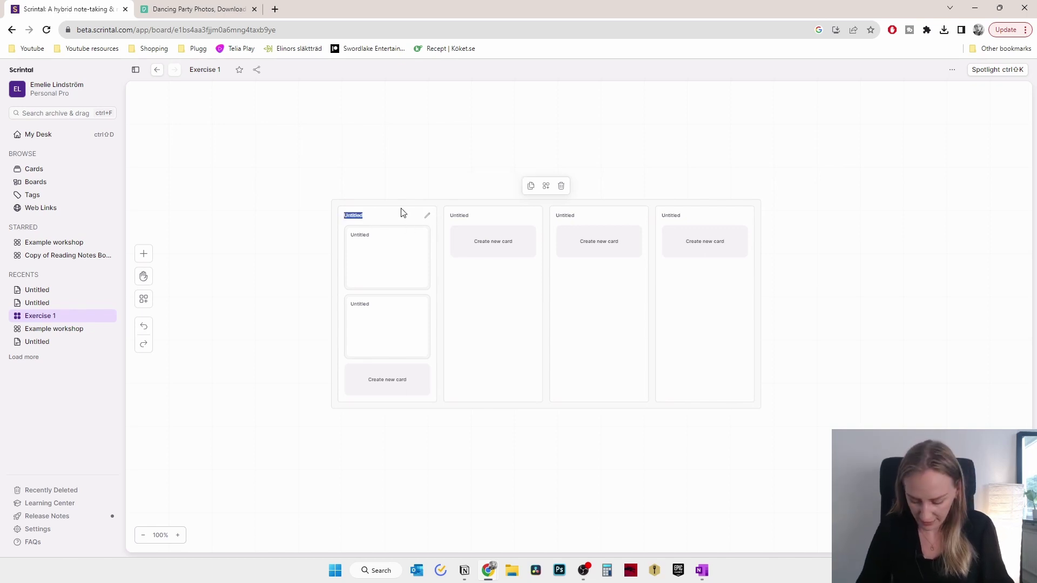
pyautogui.write('People')
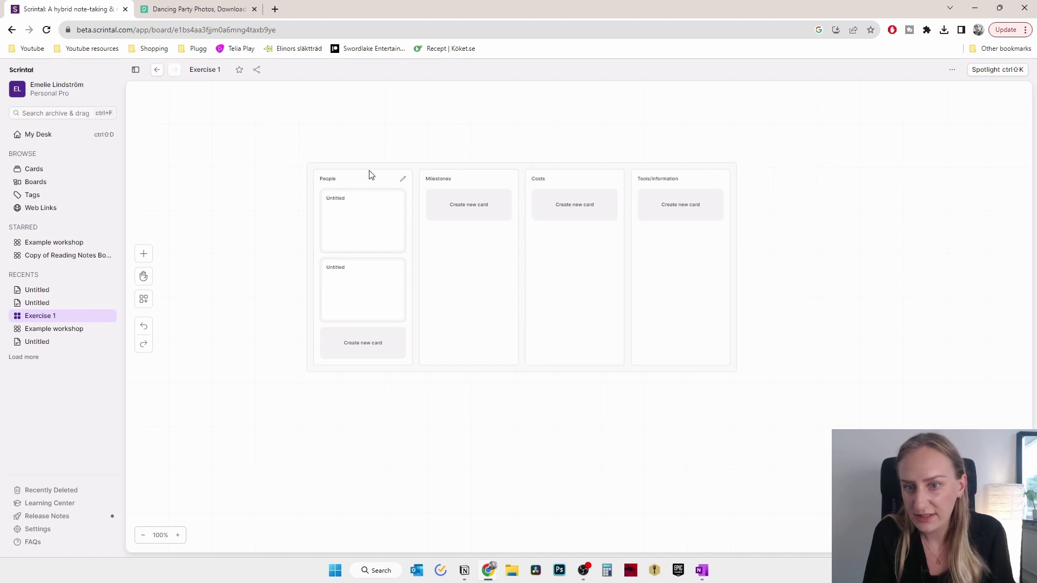
pyautogui.moveTo(372, 173); pyautogui.dragTo(351, 233)
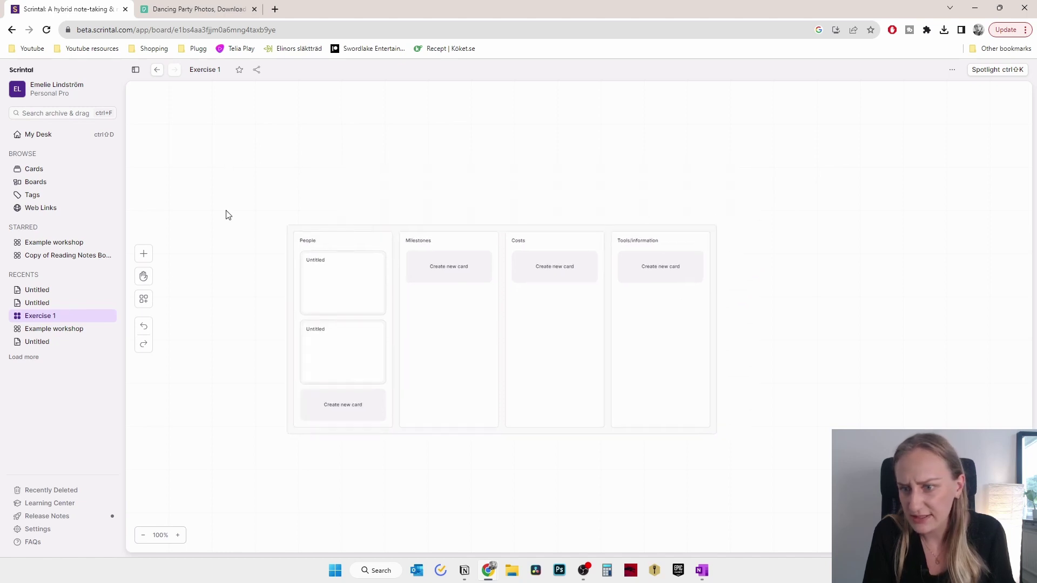
# - Add the heading 'Exercise 1: Project setup brainstorming' above the columns with a '10 min' instruction beneath
pyautogui.click(143, 257)
pyautogui.click(331, 132)
pyautogui.write('Exercise 1: Project setup brainstorming')
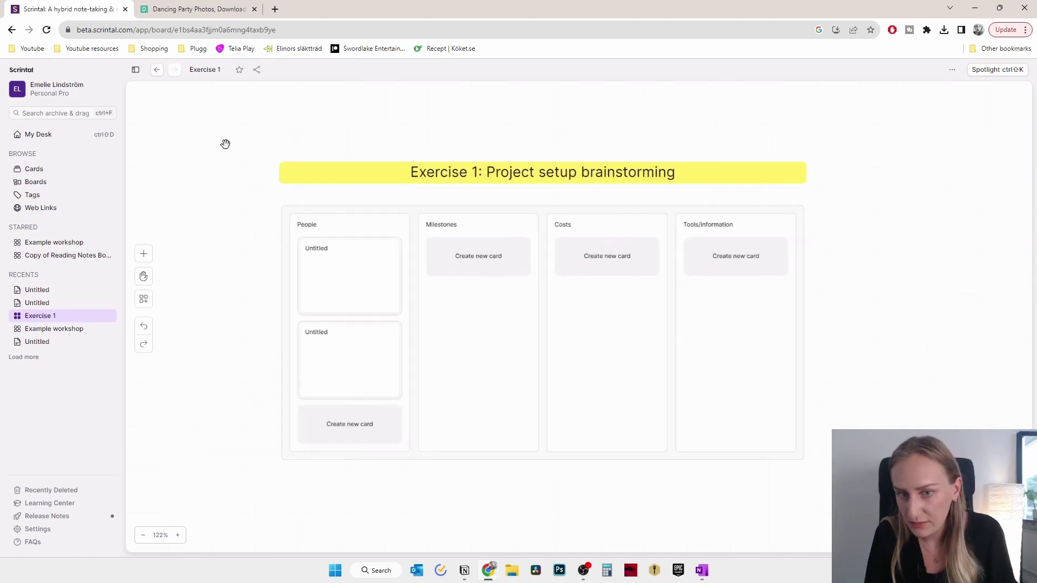
pyautogui.moveTo(405, 177); pyautogui.dragTo(380, 151)
pyautogui.click(267, 178)
pyautogui.write('10 min think for yourself')
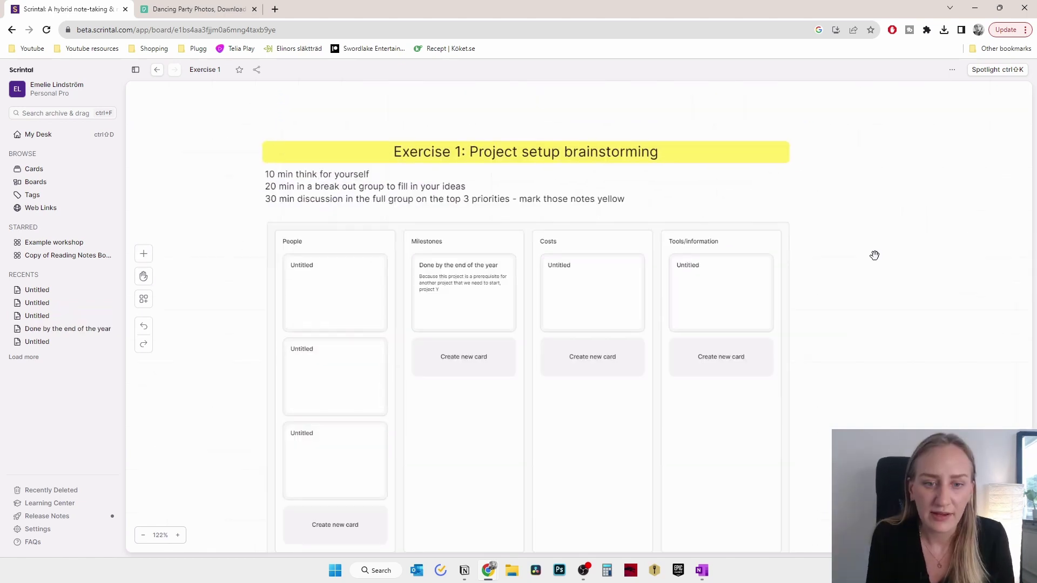
# - Colour the Milestones card 'Done by the end of the year' yellow
pyautogui.click(445, 279)
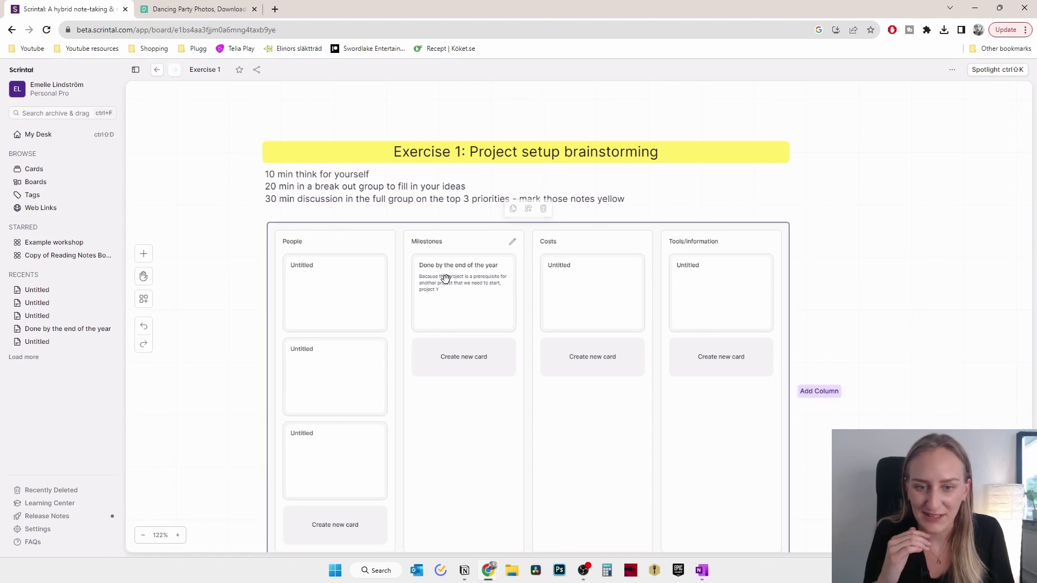
pyautogui.click(489, 266)
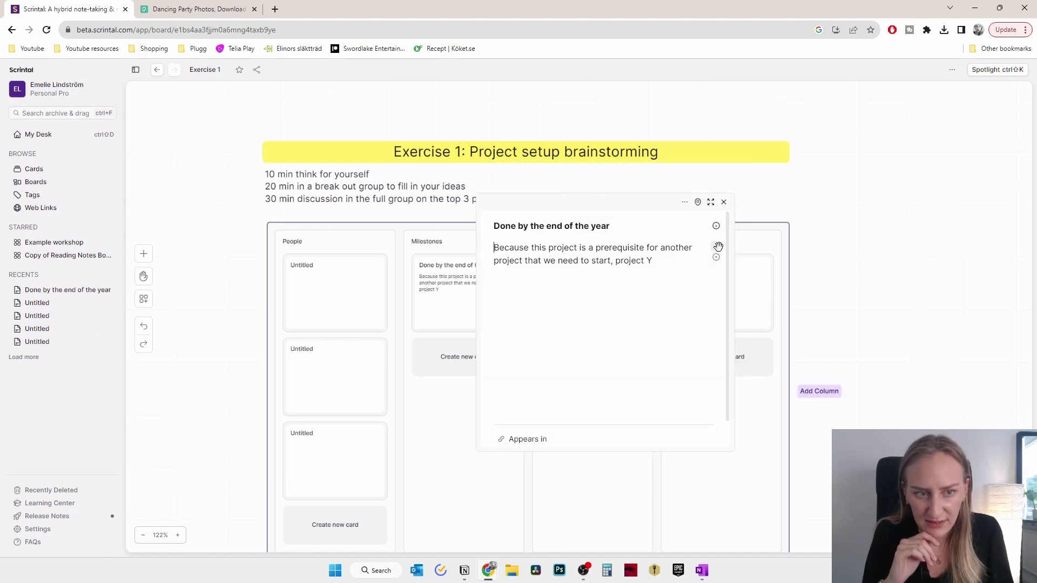
pyautogui.click(684, 202)
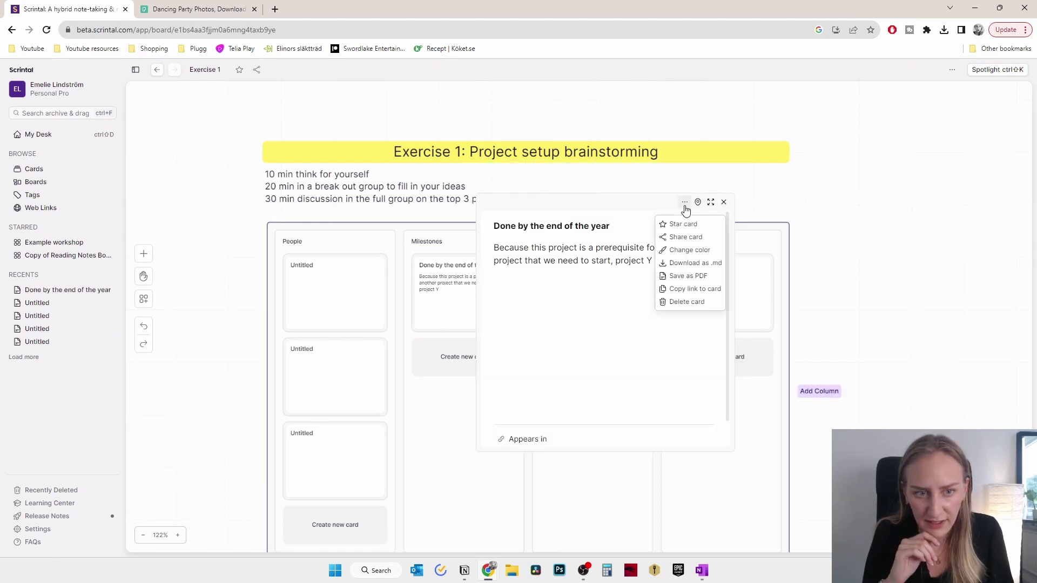
pyautogui.click(693, 250)
pyautogui.click(493, 324)
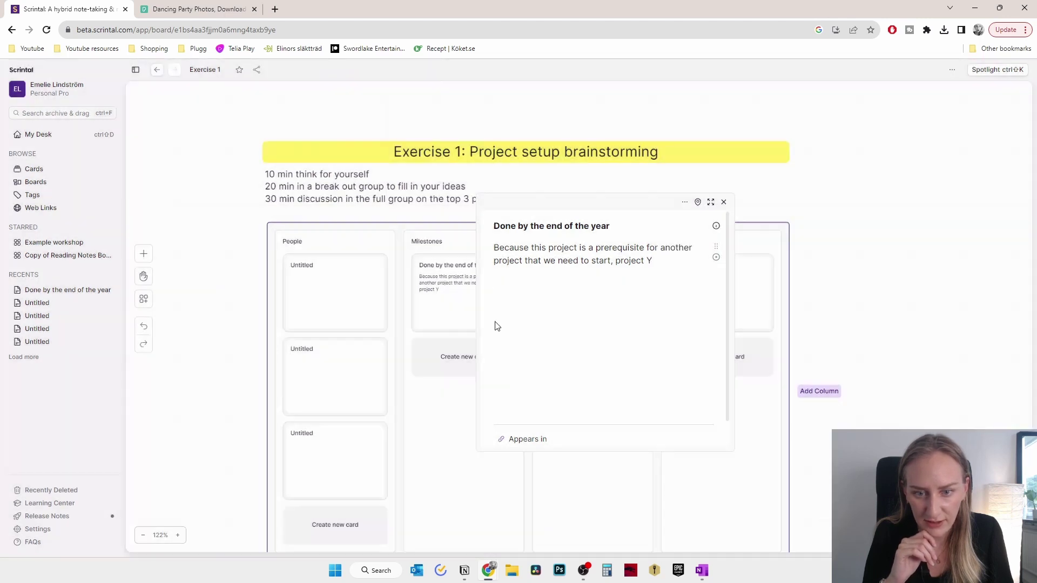
pyautogui.click(723, 204)
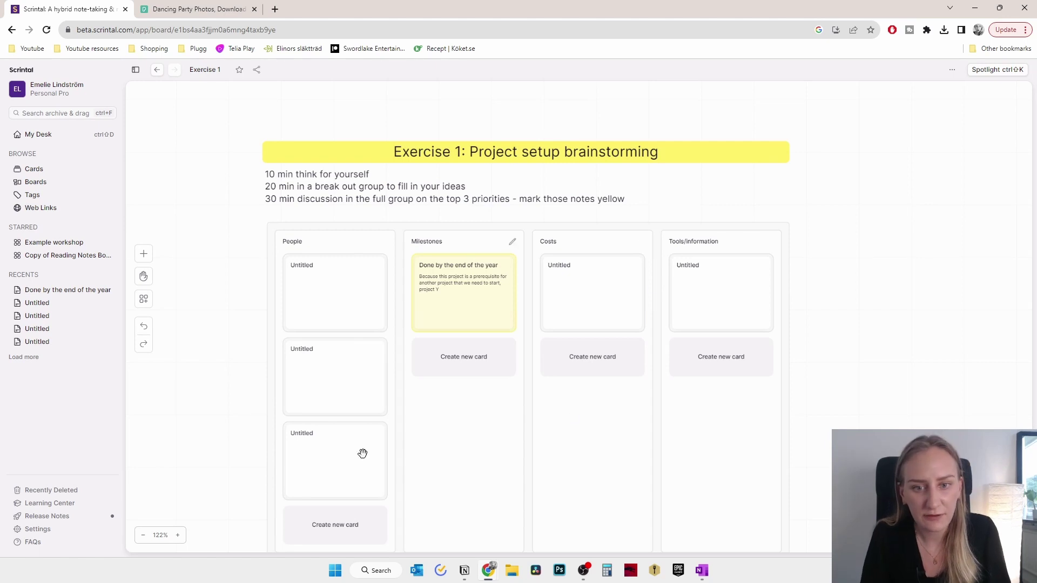
pyautogui.scroll(-1, 619, 228)
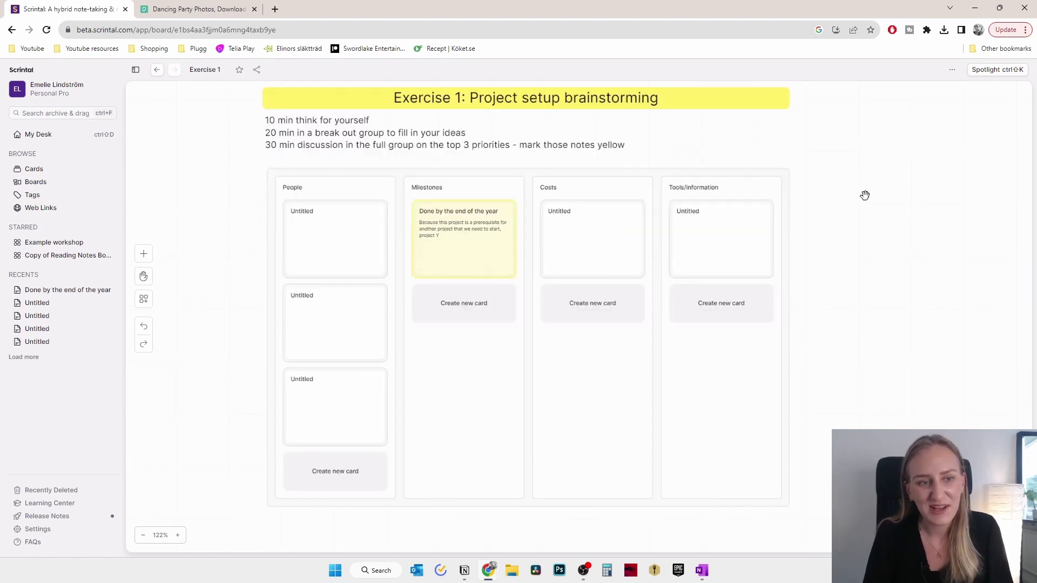
pyautogui.scroll(1, 845, 240)
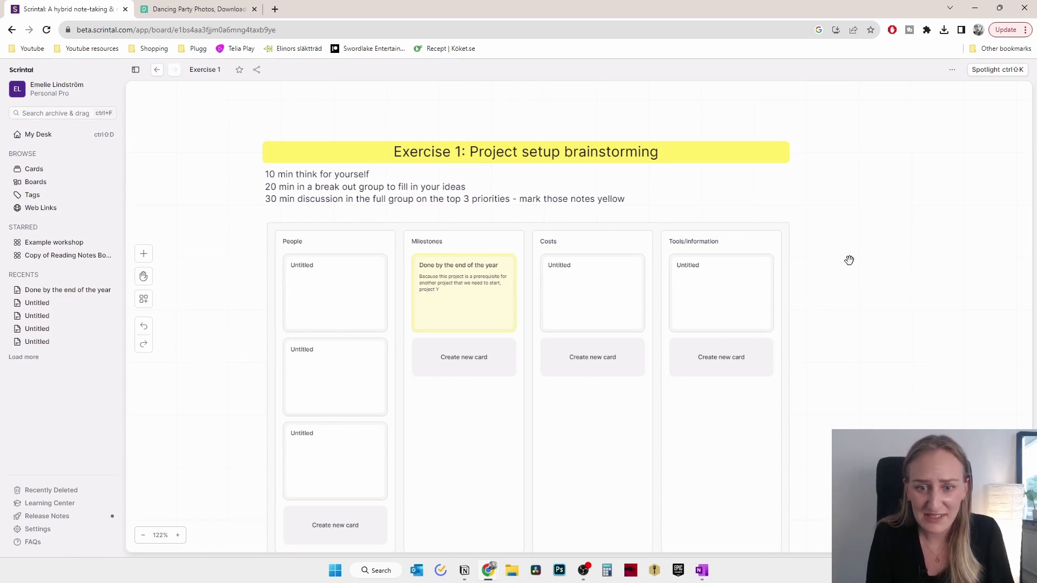
pyautogui.scroll(-2, 853, 234)
pyautogui.scroll(-3, 853, 234)
pyautogui.scroll(4, 844, 305)
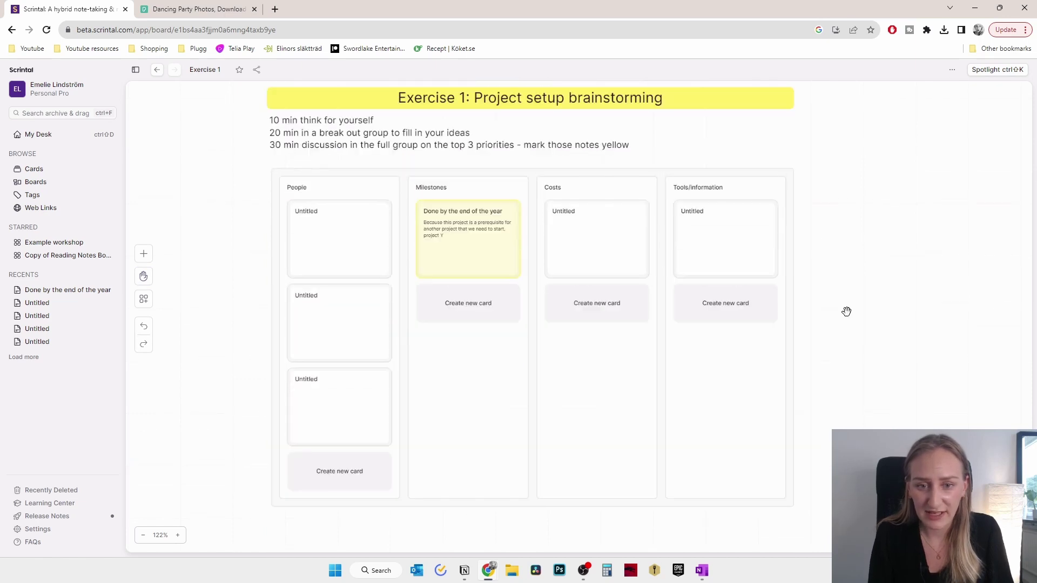